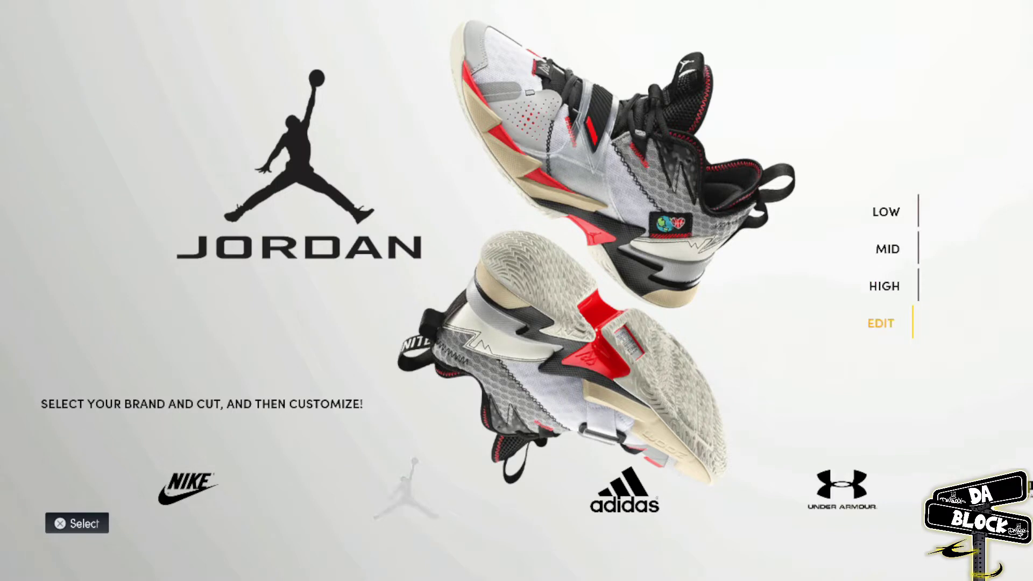
Open the blank Air Jordan I from the saved Jordan shoes for editing and look through its layers.
{"action": "key", "text": "Return"}
{"action": "key", "text": "Right"}
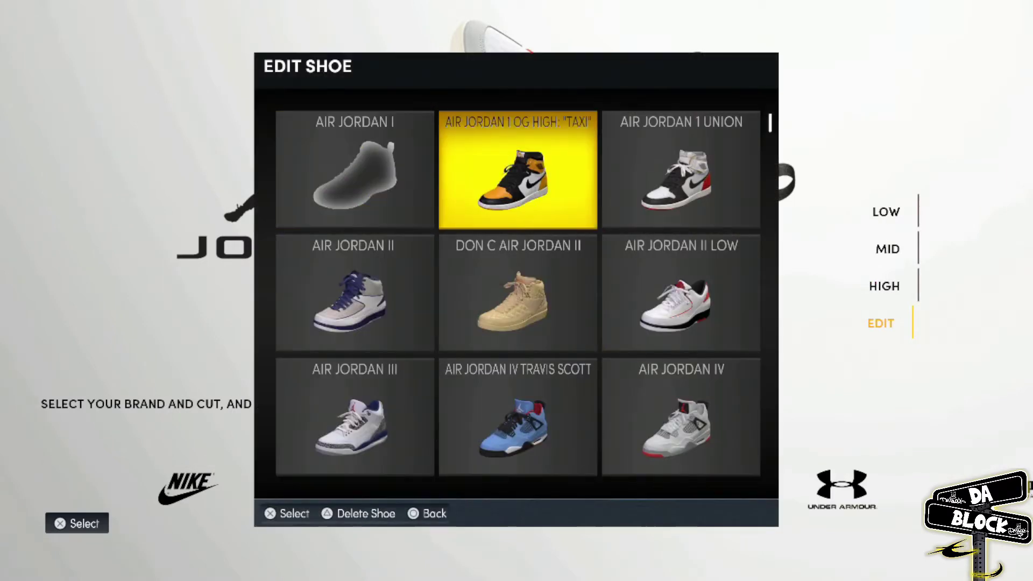
{"action": "key", "text": "Left"}
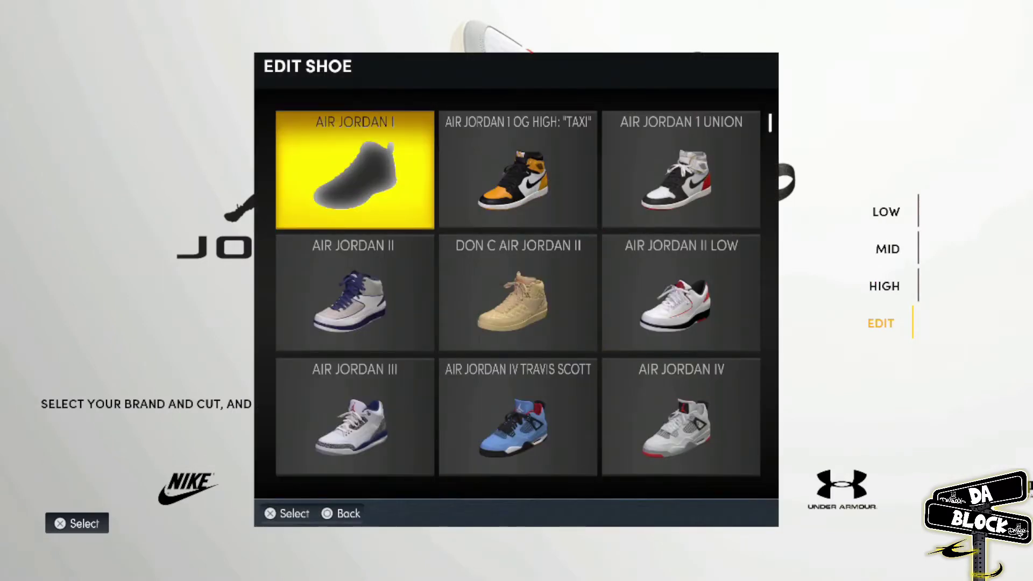
{"action": "key", "text": "Return"}
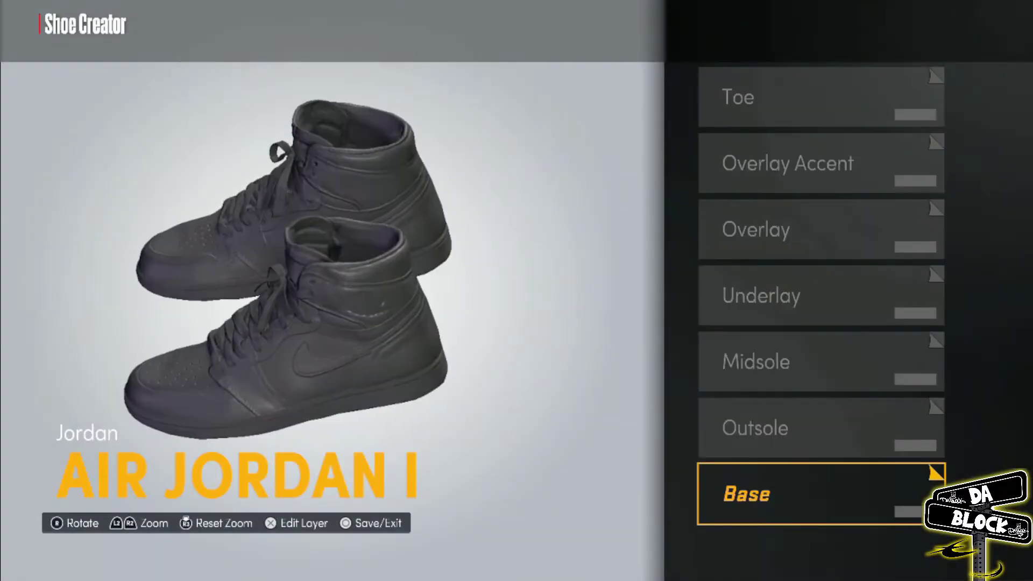
{"action": "key", "text": "Up"}
{"action": "key", "text": "Up"}
{"action": "key", "text": "Up"}
{"action": "key", "text": "Down"}
{"action": "key", "text": "Down"}
{"action": "key", "text": "Down"}
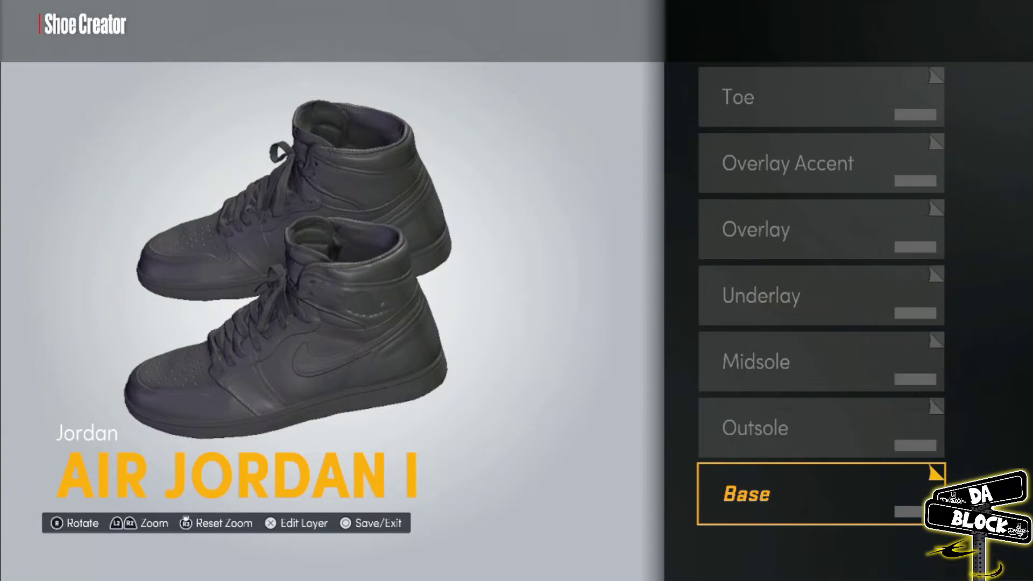
Leave the blank shoe and open the Air Jordan 1 OG High: "Taxi" for editing instead.
{"action": "key", "text": "Escape"}
{"action": "key", "text": "Down"}
{"action": "key", "text": "Return"}
{"action": "key", "text": "Right"}
{"action": "key", "text": "Left"}
{"action": "key", "text": "Return"}
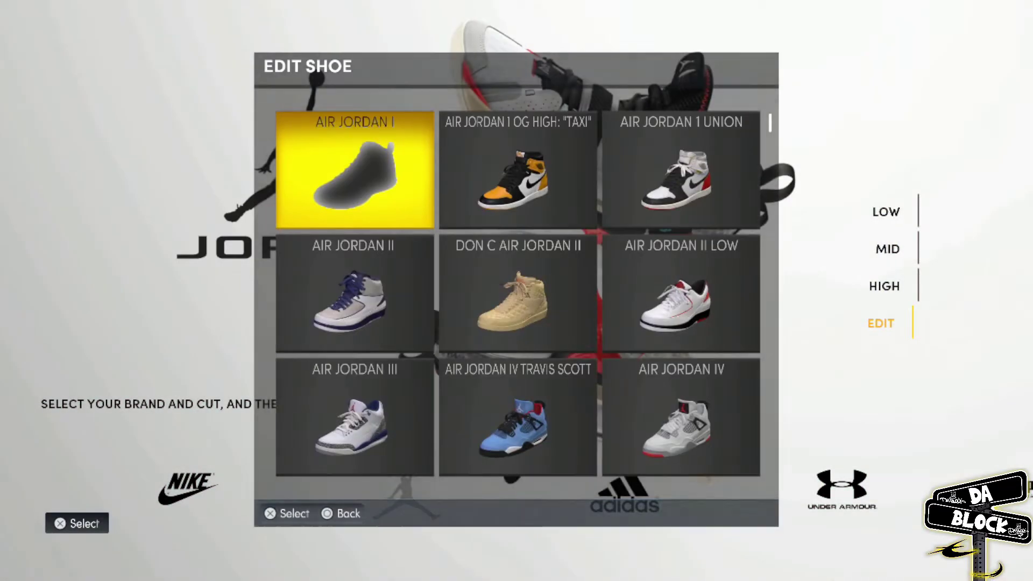
{"action": "key", "text": "Right"}
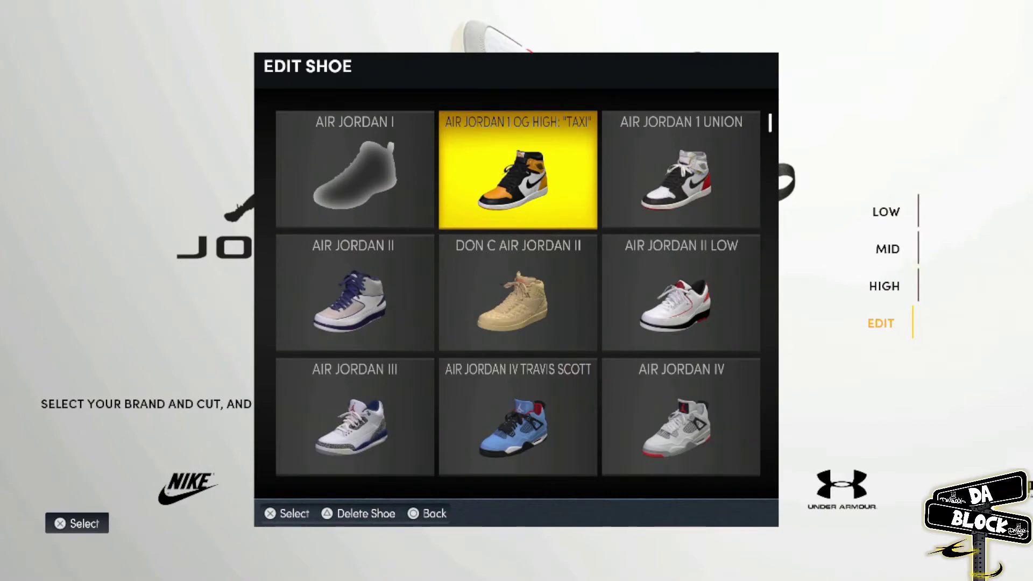
{"action": "key", "text": "Return"}
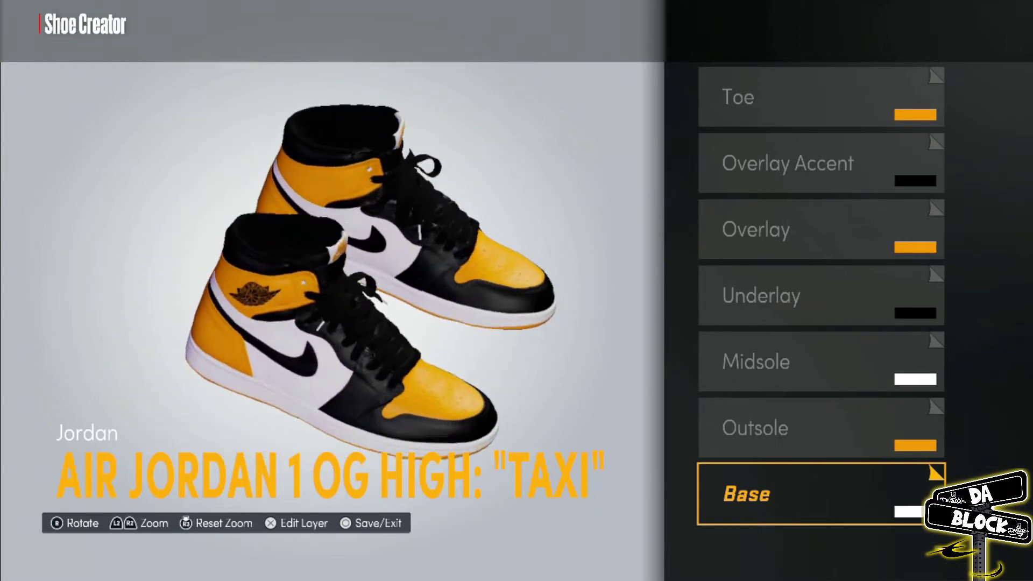
Examine the Base layer's material and preview the 76ers team colors on it without applying any.
{"action": "key", "text": "Return"}
{"action": "key", "text": "Down"}
{"action": "key", "text": "Down"}
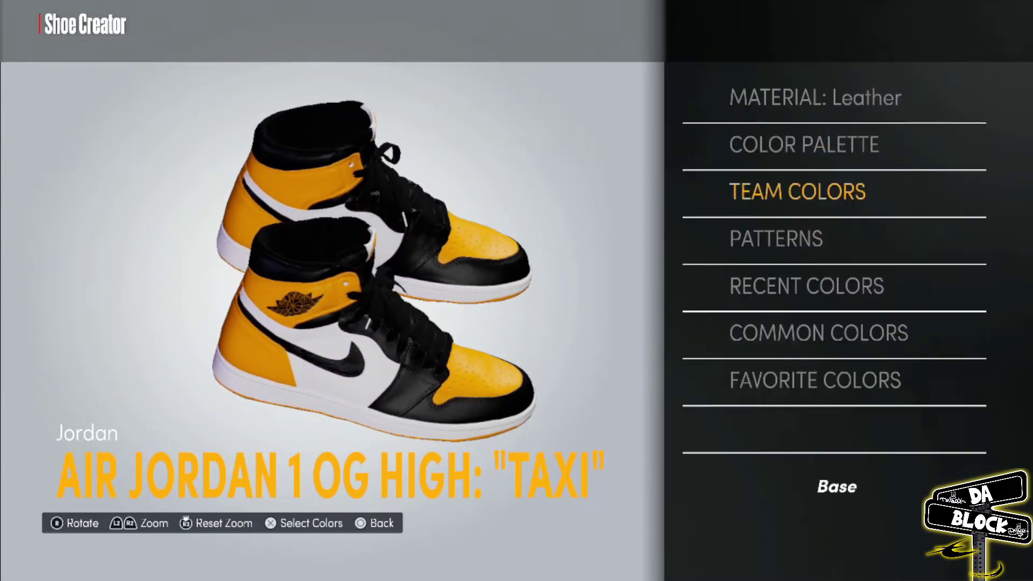
{"action": "key", "text": "Return"}
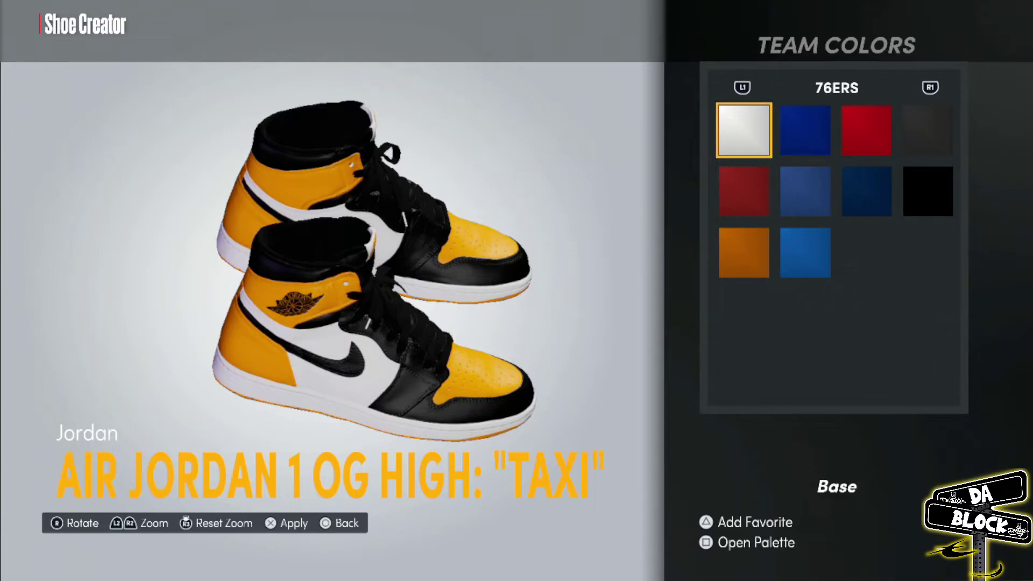
{"action": "key", "text": "Right"}
{"action": "key", "text": "Left"}
{"action": "key", "text": "Right"}
{"action": "key", "text": "Left"}
{"action": "key", "text": "Escape"}
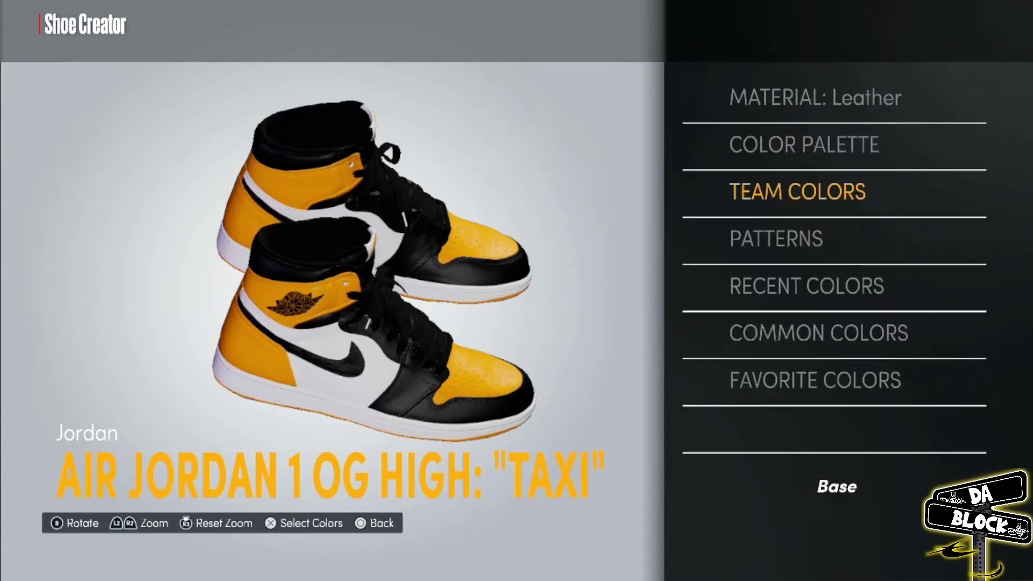
{"action": "key", "text": "Up"}
{"action": "key", "text": "Up"}
{"action": "key", "text": "Escape"}
Examine the Outsole layer's material and preview the white 76ers team color to see which area it covers.
{"action": "key", "text": "Up"}
{"action": "key", "text": "Return"}
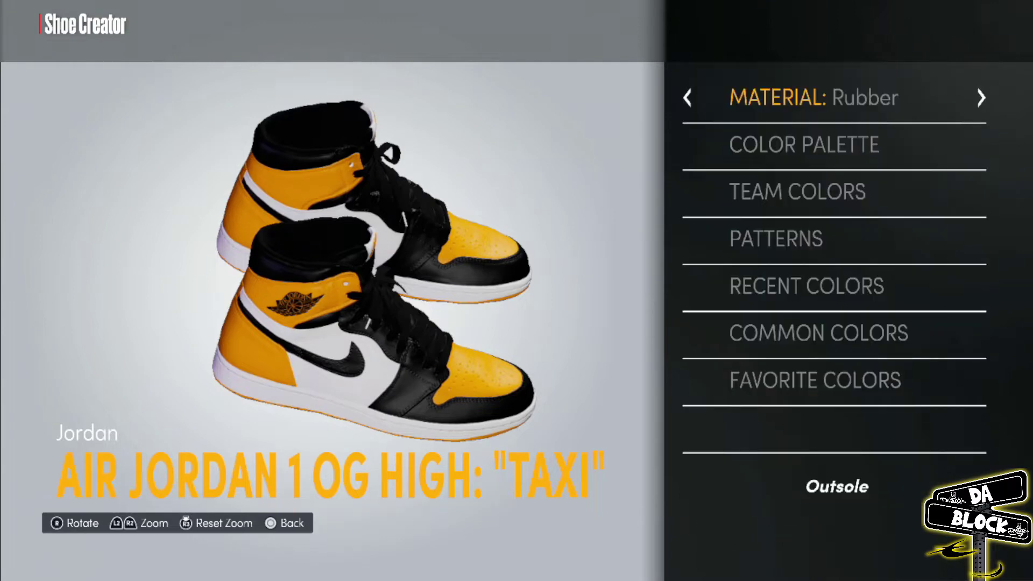
{"action": "key", "text": "Down"}
{"action": "key", "text": "Return"}
{"action": "key", "text": "Left"}
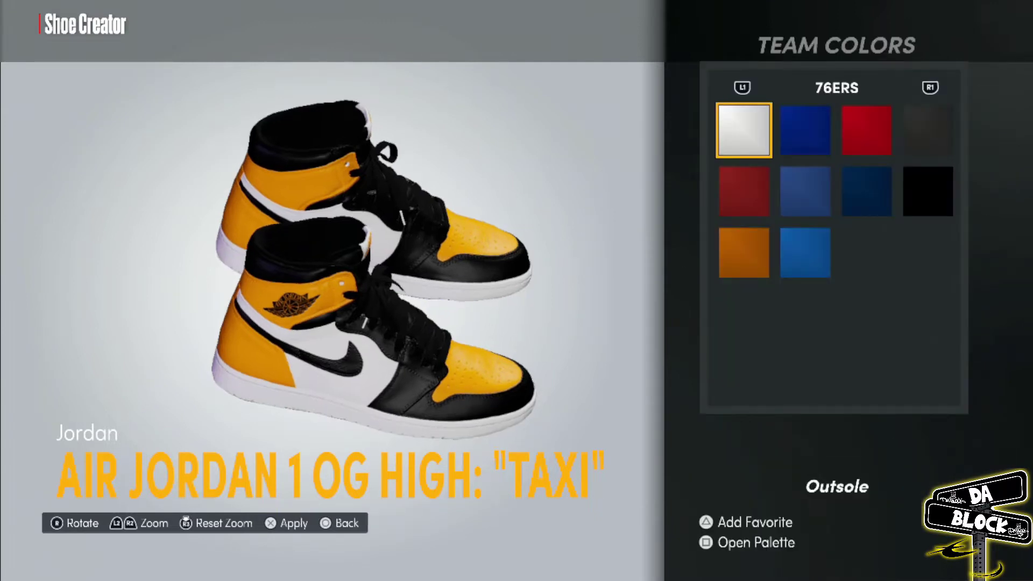
{"action": "key", "text": "Right"}
{"action": "key", "text": "Left"}
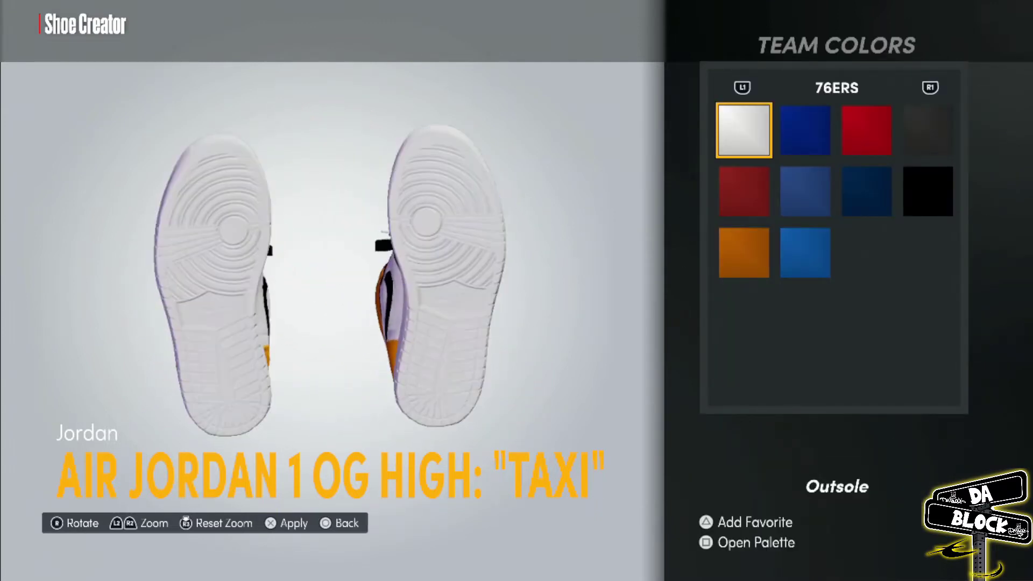
Examine the Outsole's HSV and RGB values in the color palette, declining to add the color to favorites.
{"action": "key", "text": "Escape"}
{"action": "key", "text": "Up"}
{"action": "key", "text": "Return"}
{"action": "key", "text": "Return"}
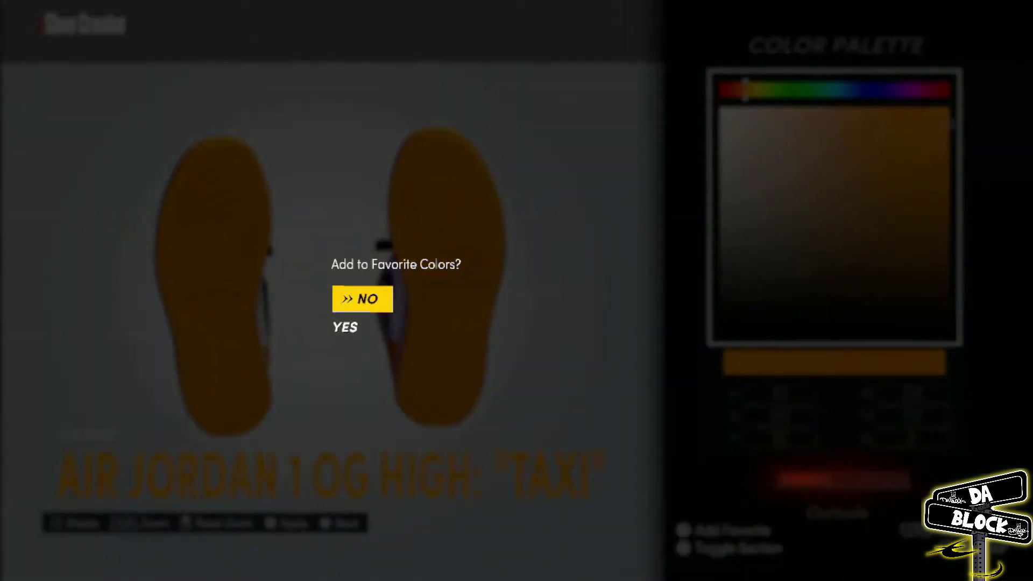
{"action": "key", "text": "Return"}
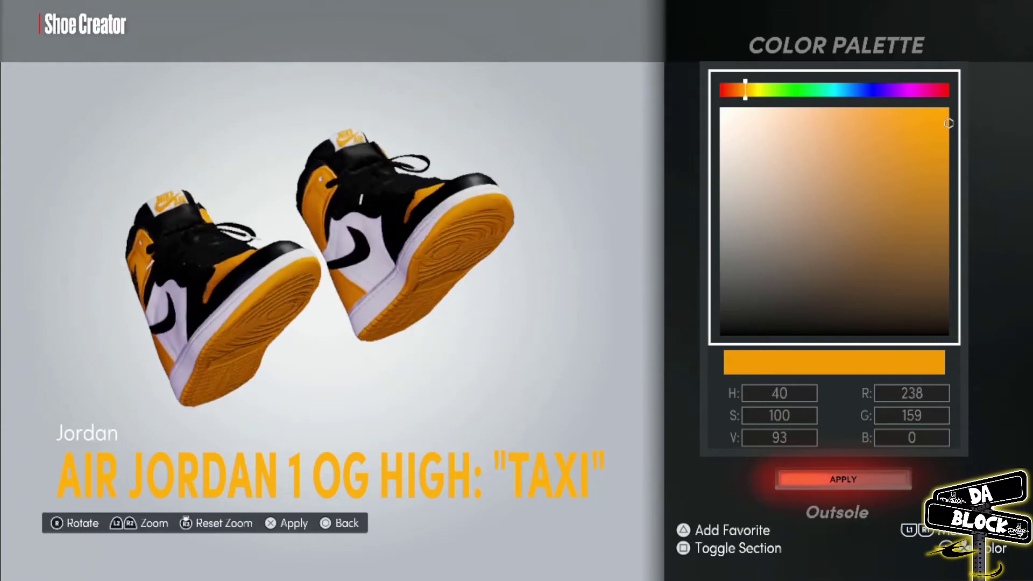
{"action": "key", "text": "Escape"}
{"action": "key", "text": "Up"}
{"action": "key", "text": "Escape"}
Examine the Midsole layer's material and preview the 76ers team colors on it.
{"action": "key", "text": "Up"}
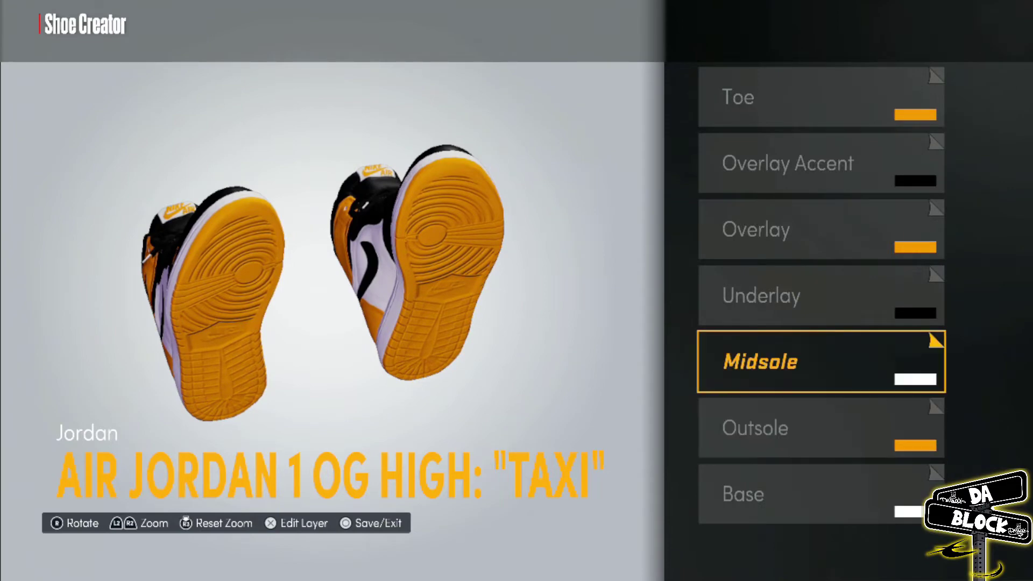
{"action": "key", "text": "Return"}
{"action": "key", "text": "Down"}
{"action": "key", "text": "Return"}
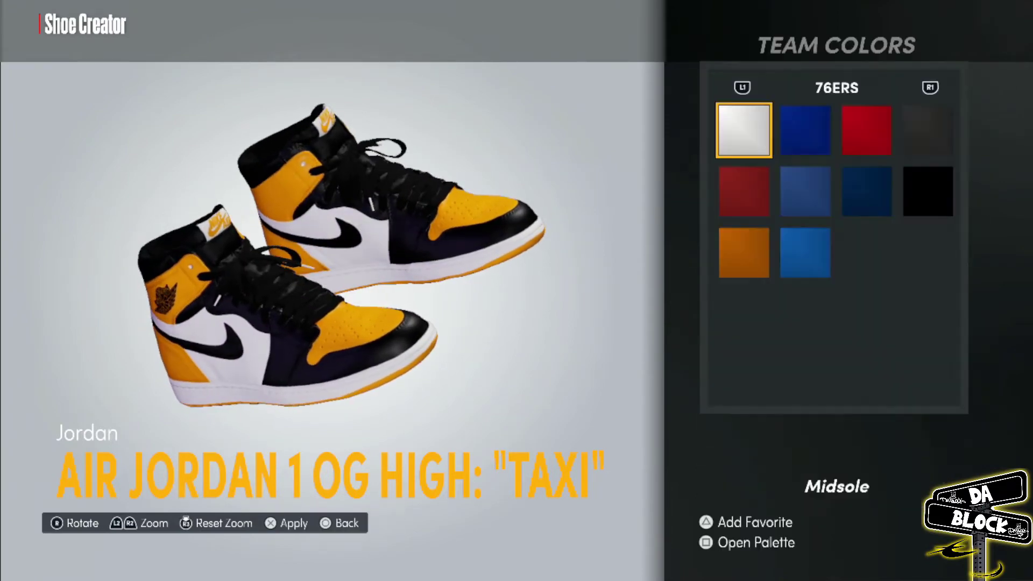
{"action": "key", "text": "Left"}
{"action": "key", "text": "Return"}
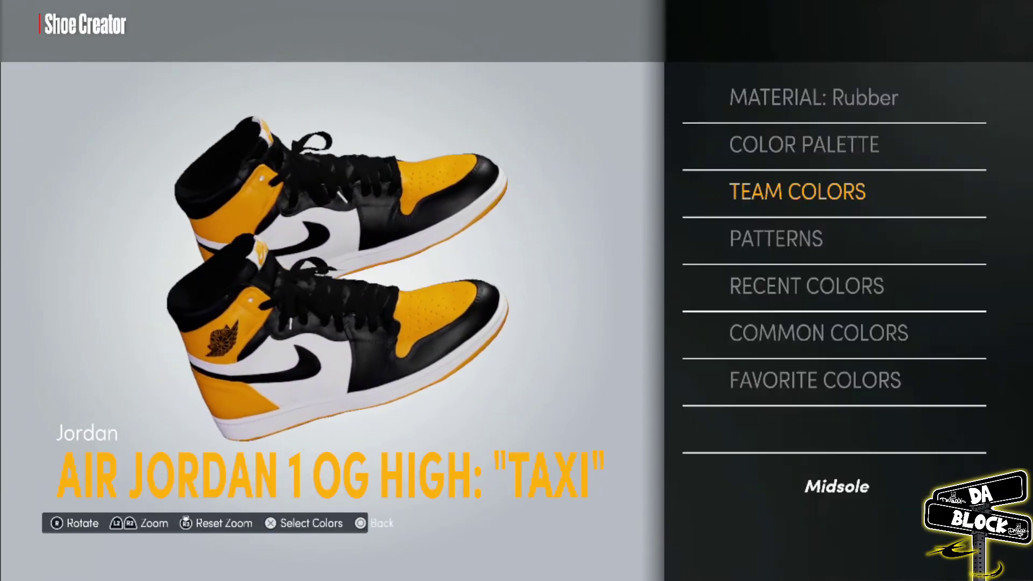
{"action": "key", "text": "Up"}
{"action": "key", "text": "Escape"}
Preview the 76ers team colors on the Underlay layer and examine its color palette values.
{"action": "key", "text": "Up"}
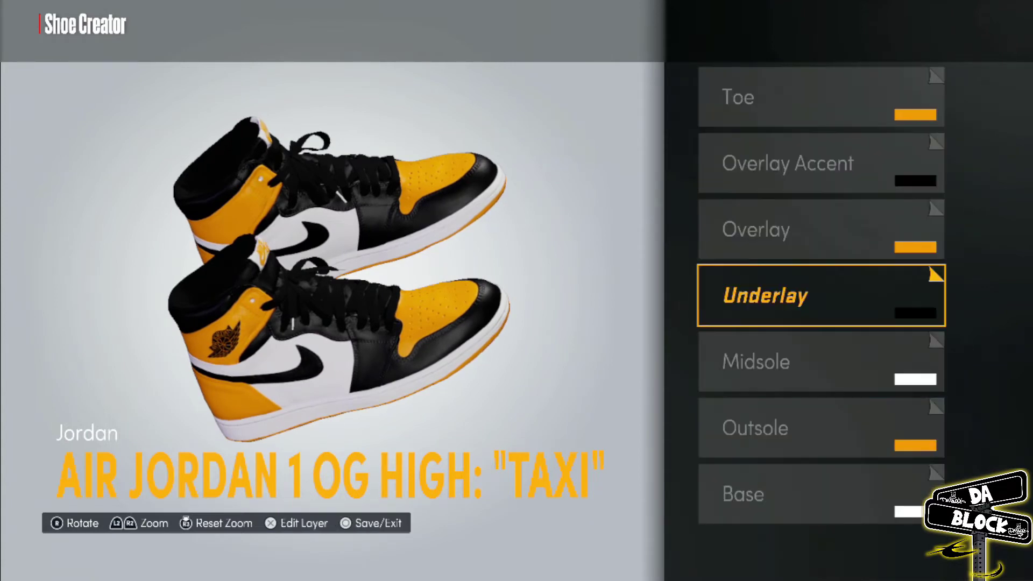
{"action": "key", "text": "Return"}
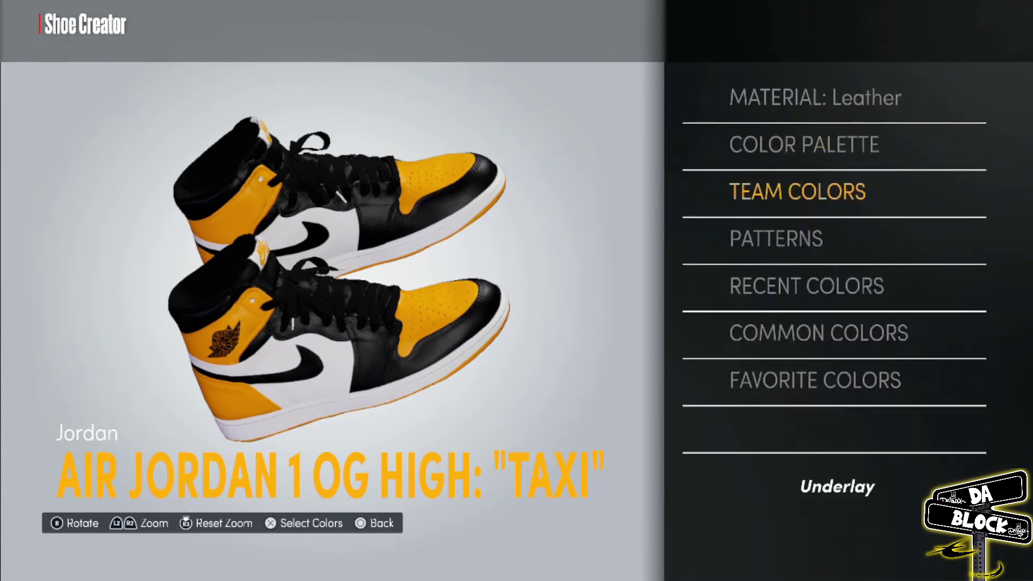
{"action": "key", "text": "Return"}
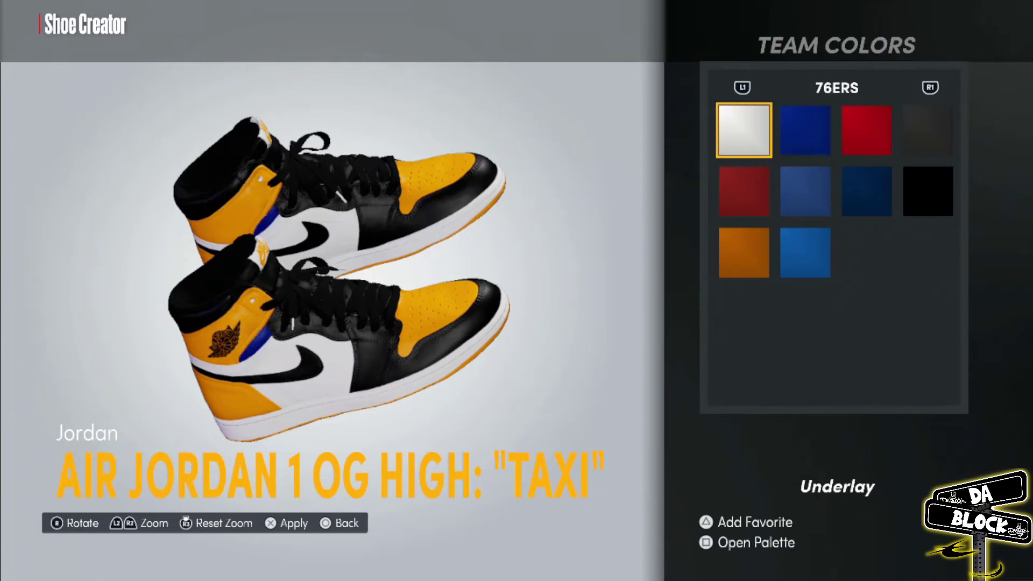
{"action": "key", "text": "Escape"}
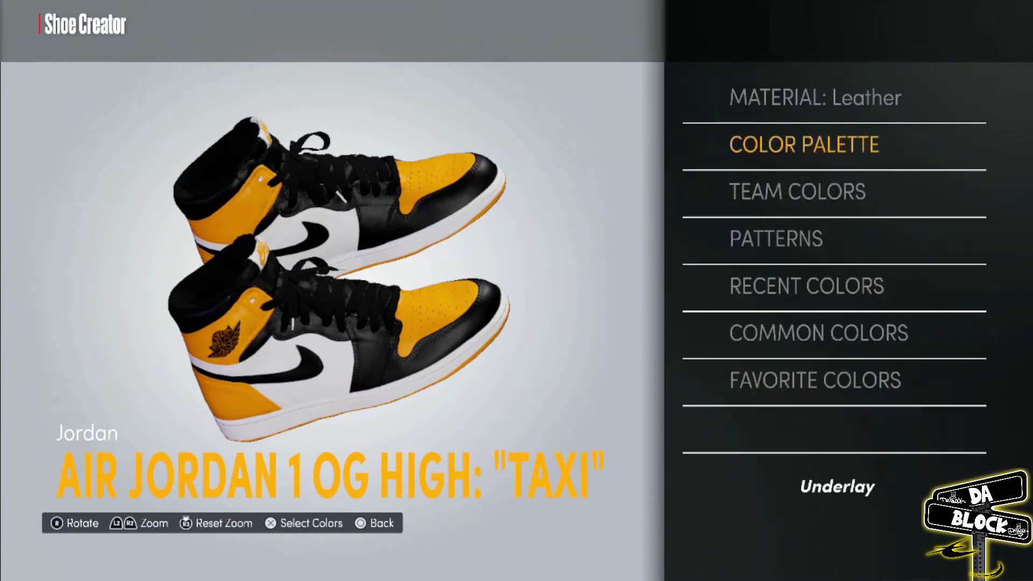
{"action": "key", "text": "Return"}
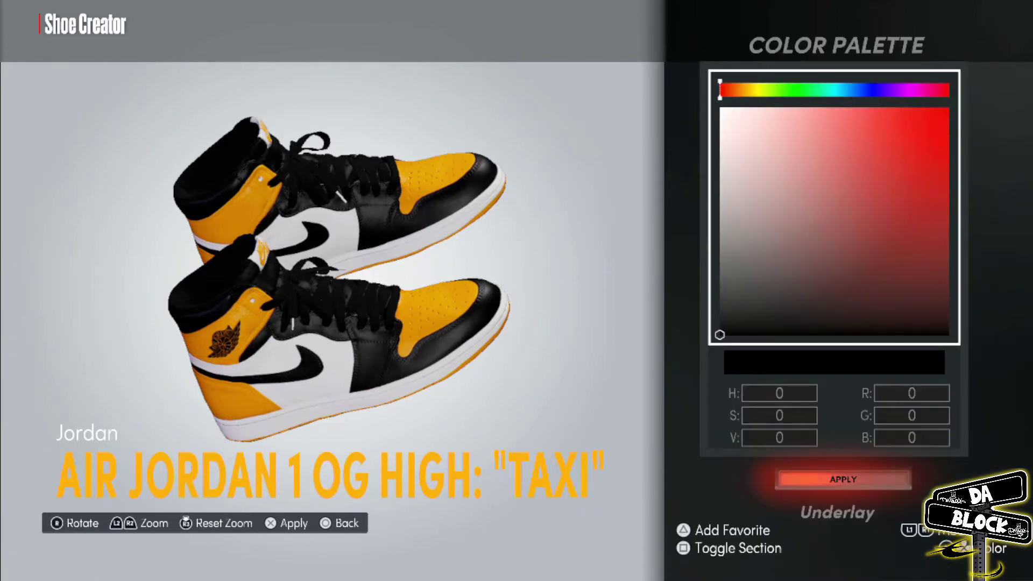
{"action": "key", "text": "Escape"}
{"action": "key", "text": "Escape"}
Preview the white 76ers team color on the Overlay layer and examine its color palette values.
{"action": "key", "text": "Up"}
{"action": "key", "text": "Return"}
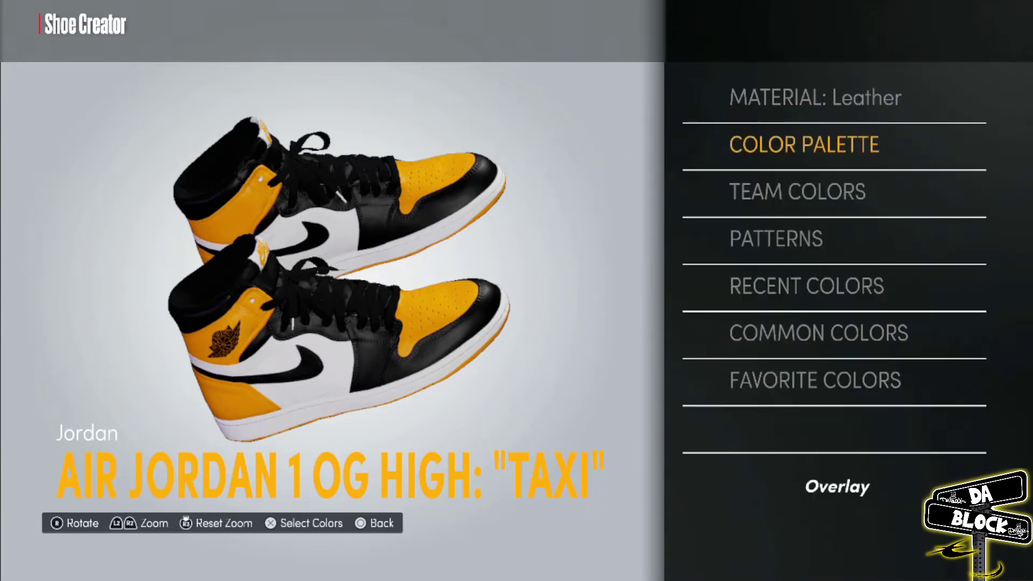
{"action": "key", "text": "Down"}
{"action": "key", "text": "Return"}
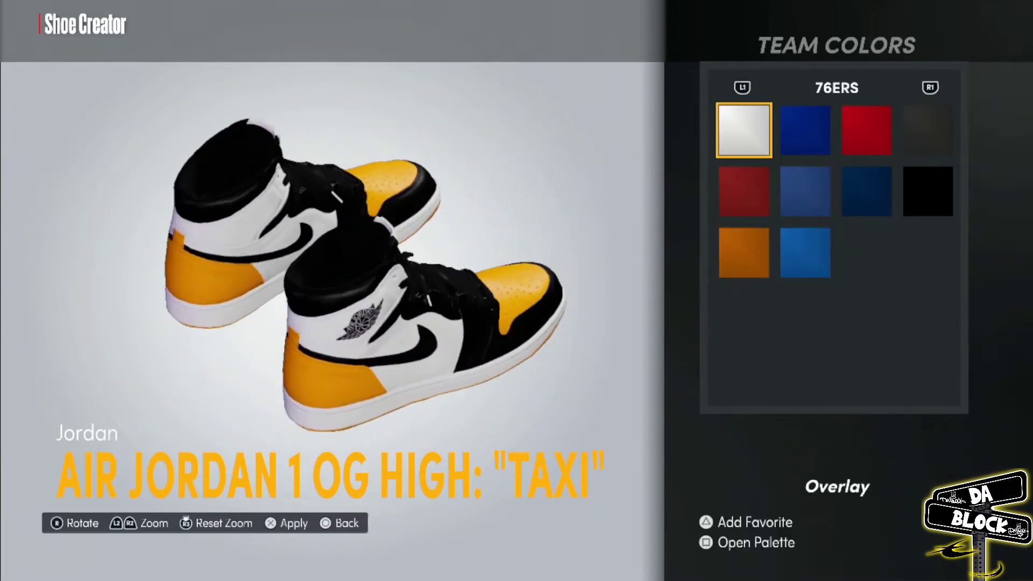
{"action": "key", "text": "Escape"}
{"action": "key", "text": "Up"}
{"action": "key", "text": "Return"}
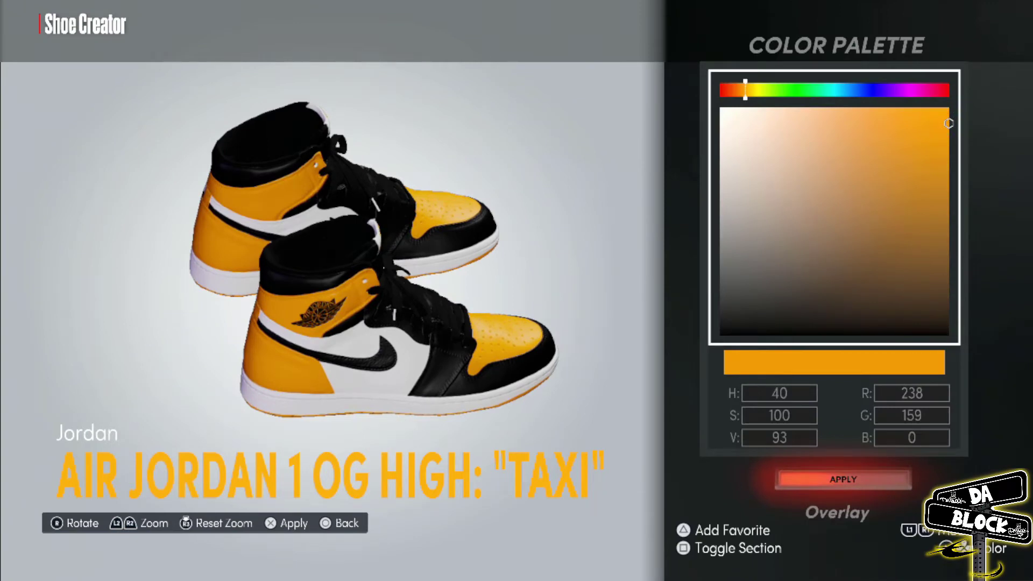
{"action": "key", "text": "Escape"}
{"action": "key", "text": "Escape"}
Return to the Outsole layer and check its color palette values again for comparison with the Overlay.
{"action": "key", "text": "Down"}
{"action": "key", "text": "Down"}
{"action": "key", "text": "Down"}
{"action": "key", "text": "Down"}
{"action": "key", "text": "Up"}
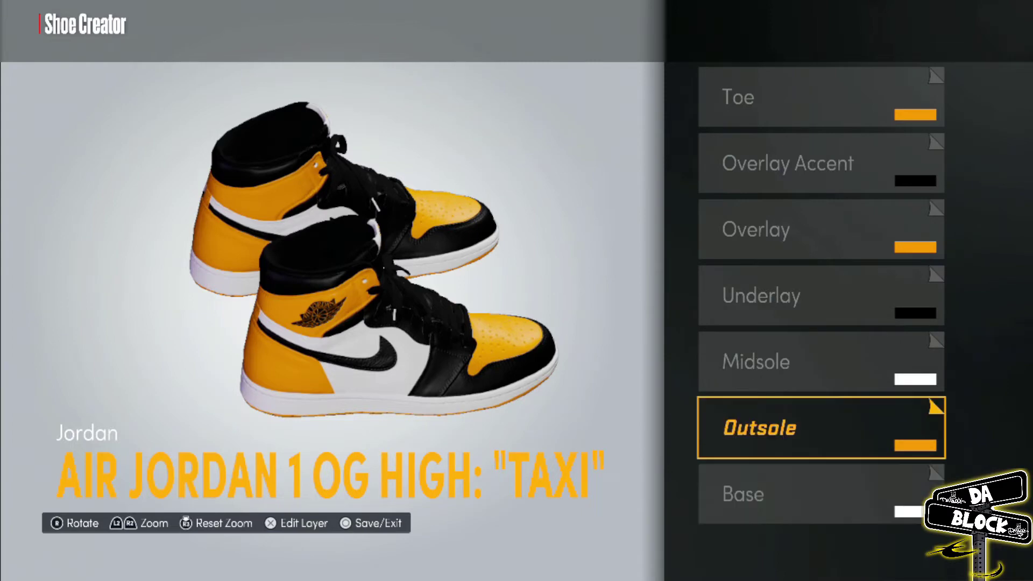
{"action": "key", "text": "Return"}
{"action": "key", "text": "Up"}
{"action": "key", "text": "Return"}
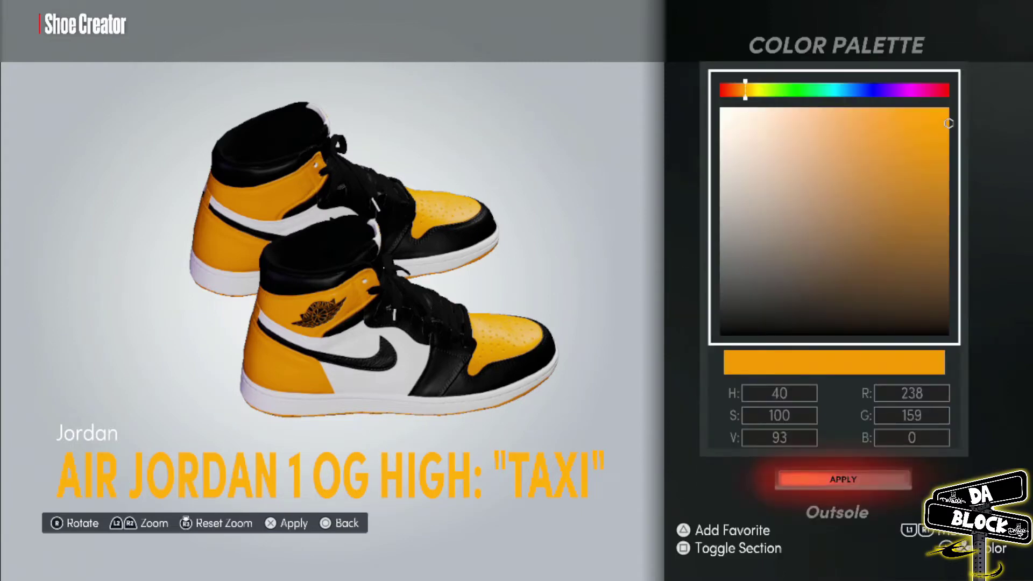
{"action": "key", "text": "Escape"}
{"action": "key", "text": "Escape"}
Preview the 76ers team colors on the Overlay Accent layer to see which area it covers.
{"action": "key", "text": "Up"}
{"action": "key", "text": "Up"}
{"action": "key", "text": "Up"}
{"action": "key", "text": "Up"}
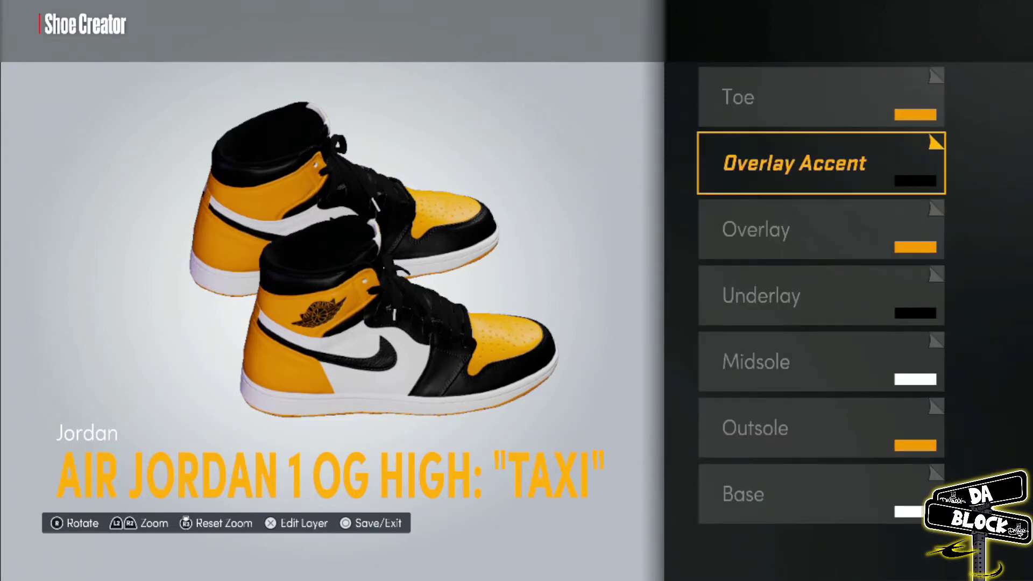
{"action": "key", "text": "Return"}
{"action": "key", "text": "Down"}
{"action": "key", "text": "Return"}
{"action": "key", "text": "Right"}
{"action": "key", "text": "Left"}
Examine the Overlay Accent's HSV and RGB values in the color palette.
{"action": "key", "text": "Escape"}
{"action": "key", "text": "Up"}
{"action": "key", "text": "Return"}
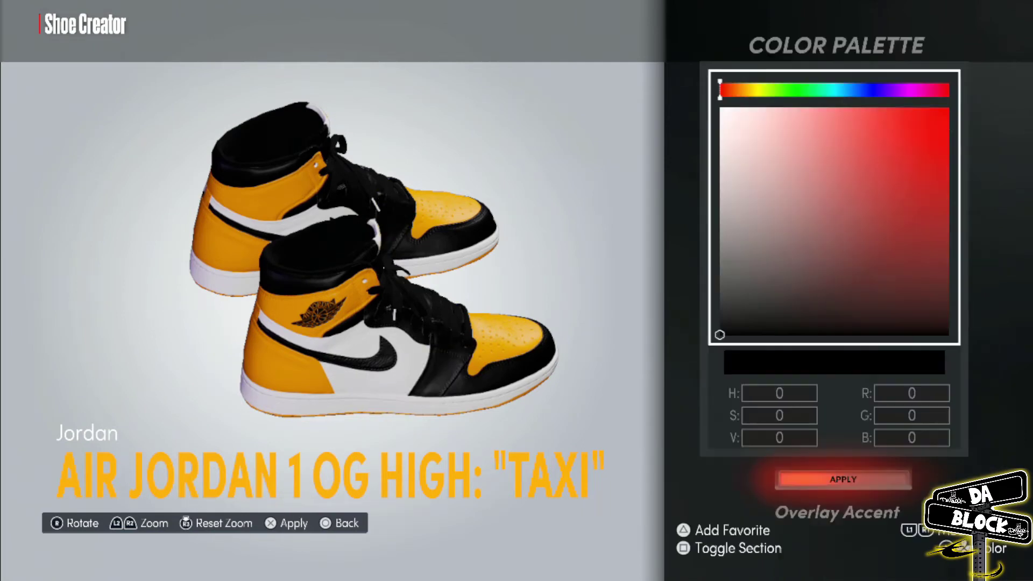
{"action": "key", "text": "Escape"}
{"action": "key", "text": "Escape"}
Examine the Toe layer's material, team color preview and color palette values.
{"action": "key", "text": "Up"}
{"action": "key", "text": "Return"}
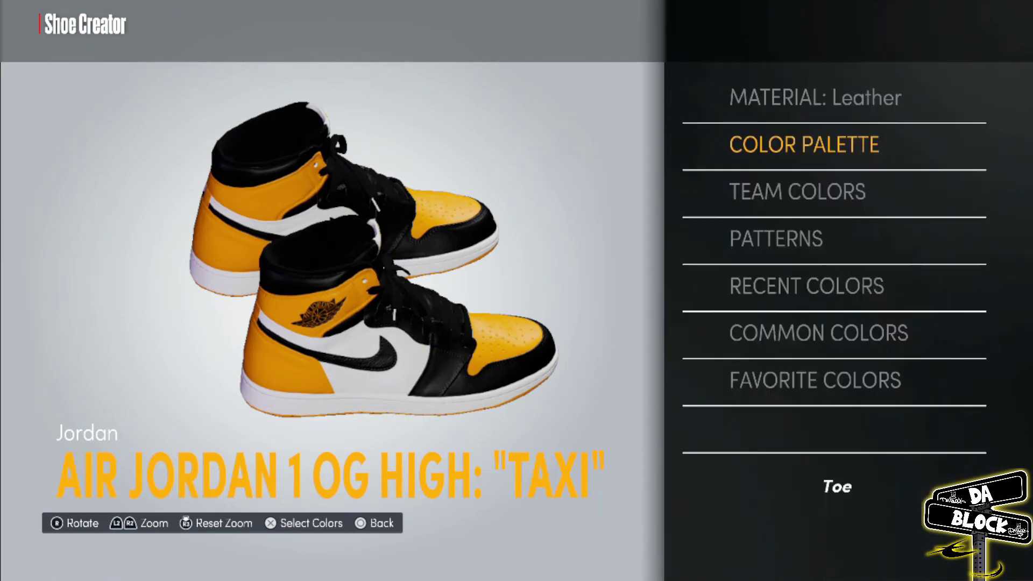
{"action": "key", "text": "Up"}
{"action": "key", "text": "Return"}
{"action": "key", "text": "Escape"}
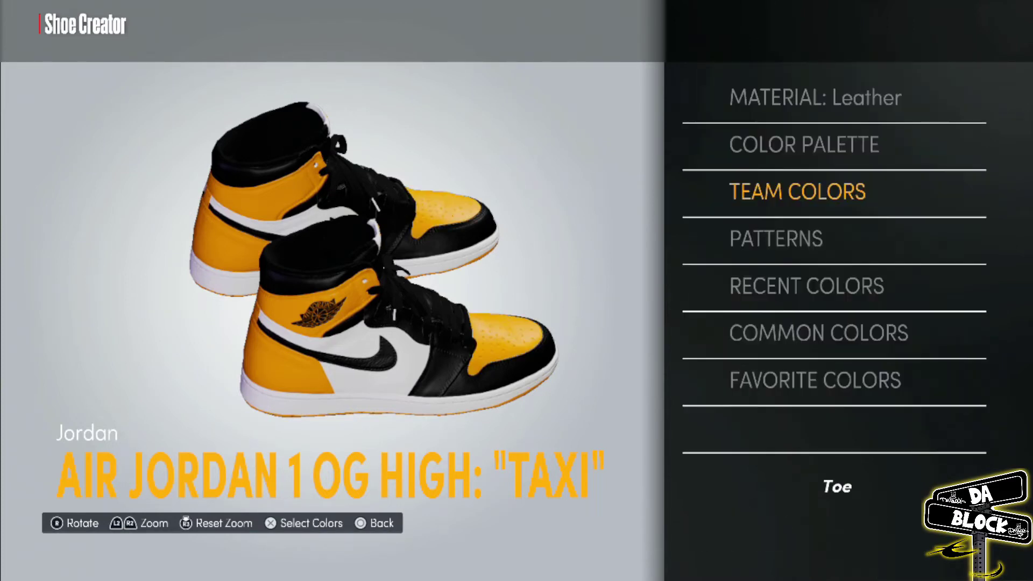
{"action": "key", "text": "Return"}
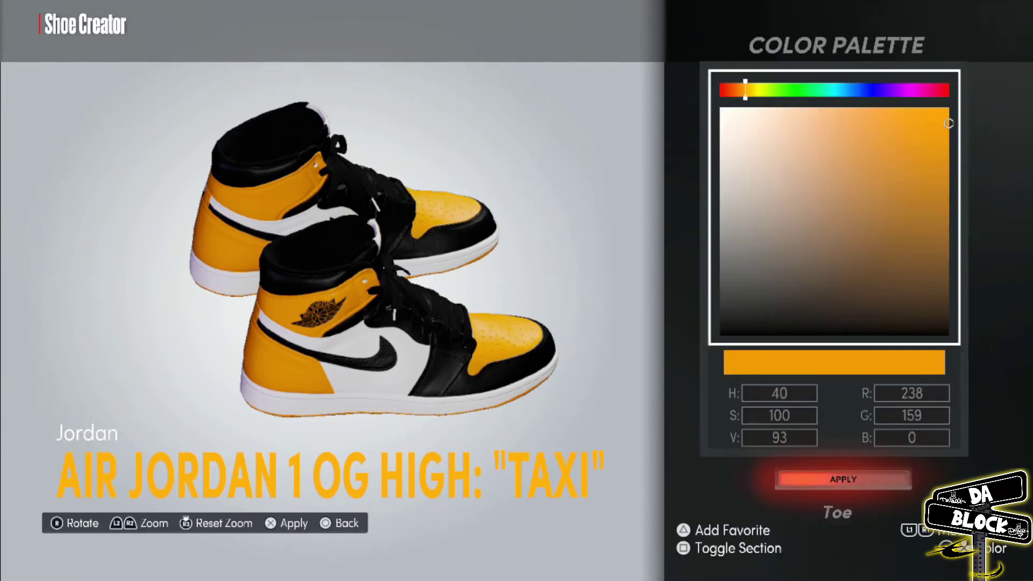
{"action": "key", "text": "Escape"}
{"action": "key", "text": "Escape"}
Preview the blue 76ers team color on the Toe Accent layer, then leave it unapplied and go to the Heel layer.
{"action": "key", "text": "Up"}
{"action": "key", "text": "Return"}
{"action": "key", "text": "Return"}
{"action": "key", "text": "Right"}
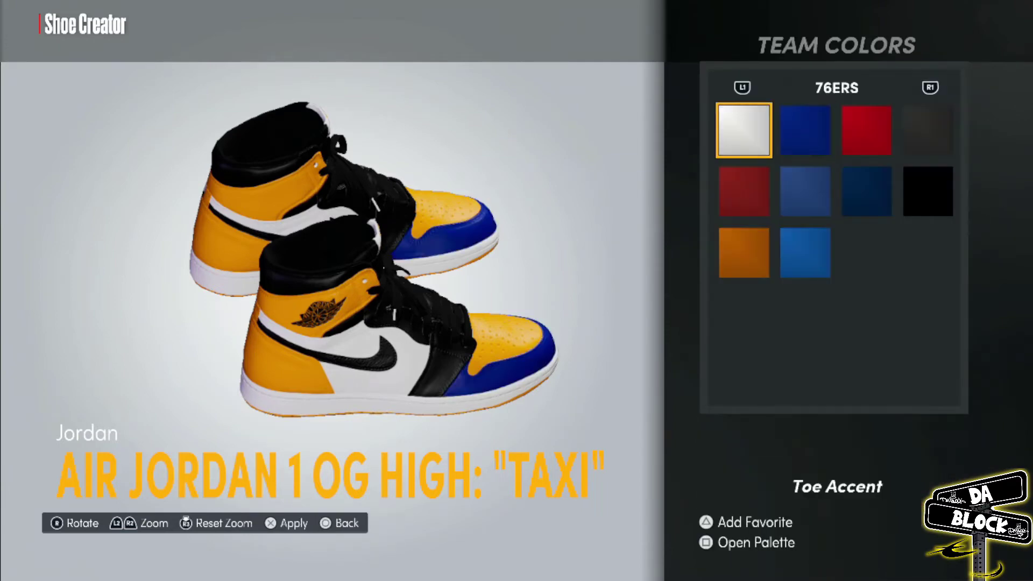
{"action": "key", "text": "Escape"}
{"action": "key", "text": "Up"}
{"action": "key", "text": "Up"}
{"action": "key", "text": "Escape"}
{"action": "key", "text": "Up"}
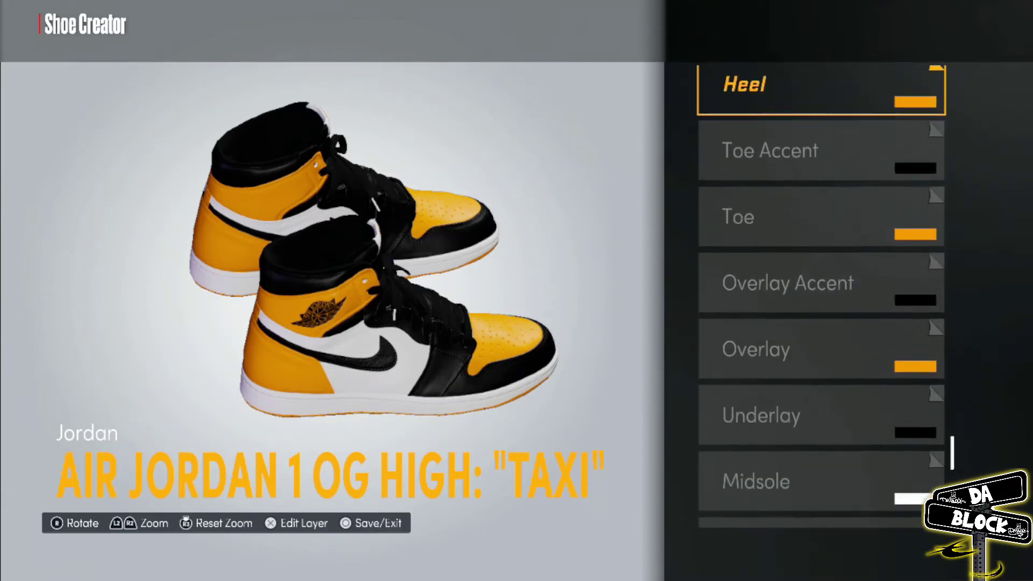
Preview the white 76ers team color on the Heel layer, then examine the layer's HSV and RGB values in the color palette.
{"action": "key", "text": "Return"}
{"action": "key", "text": "Return"}
{"action": "key", "text": "Left"}
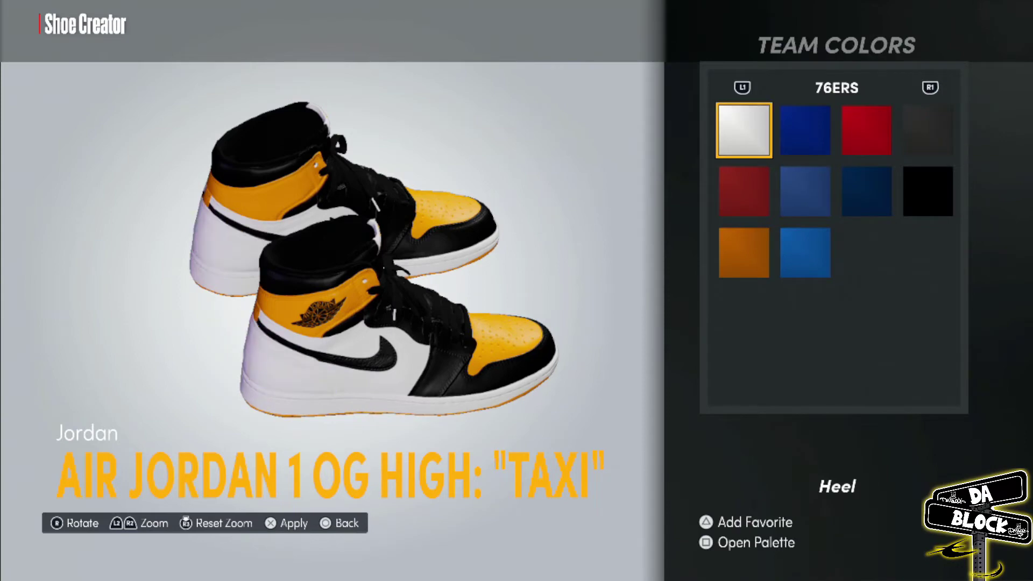
{"action": "key", "text": "Escape"}
{"action": "key", "text": "Up"}
{"action": "key", "text": "Return"}
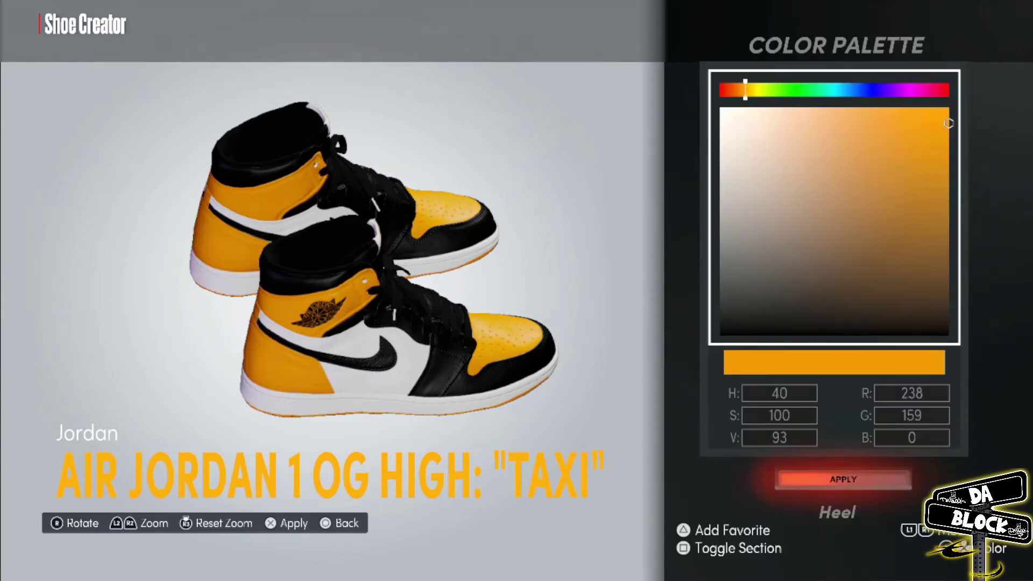
{"action": "key", "text": "Escape"}
{"action": "key", "text": "Up"}
{"action": "key", "text": "Escape"}
Preview the white 76ers team color on the Heel Accent layer and examine its color palette values.
{"action": "key", "text": "Up"}
{"action": "key", "text": "Return"}
{"action": "key", "text": "Return"}
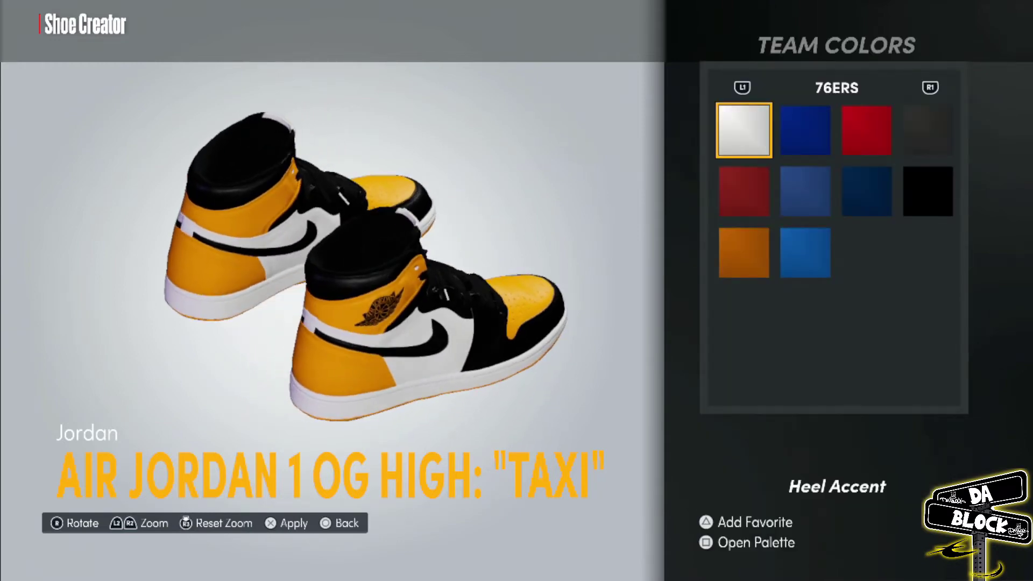
{"action": "key", "text": "Escape"}
{"action": "key", "text": "Up"}
{"action": "key", "text": "Return"}
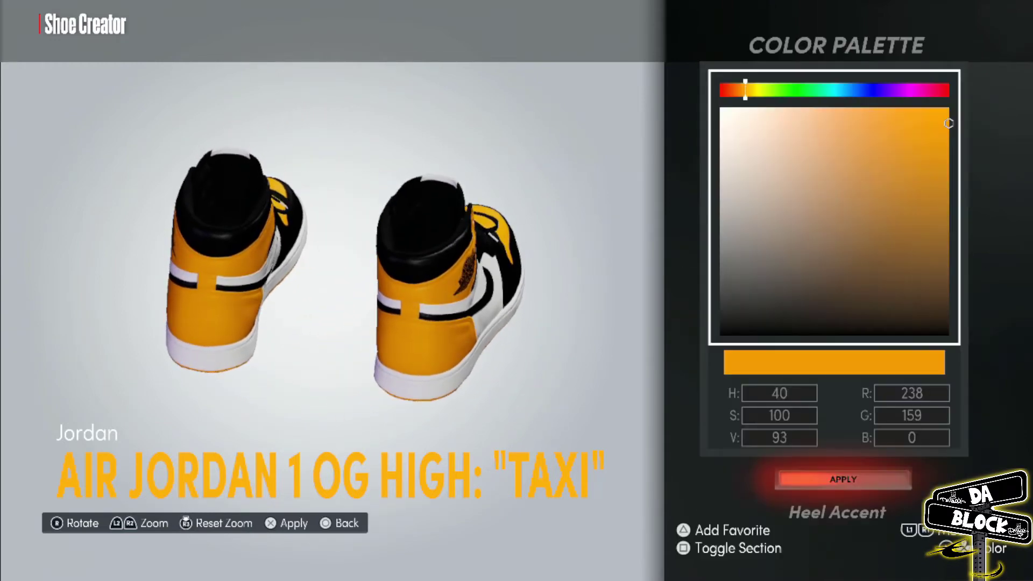
{"action": "key", "text": "Escape"}
{"action": "key", "text": "Escape"}
Preview the white 76ers team color on the Collar layer and check the layer's color palette values.
{"action": "key", "text": "Up"}
{"action": "key", "text": "Return"}
{"action": "key", "text": "Down"}
{"action": "key", "text": "Down"}
{"action": "key", "text": "Return"}
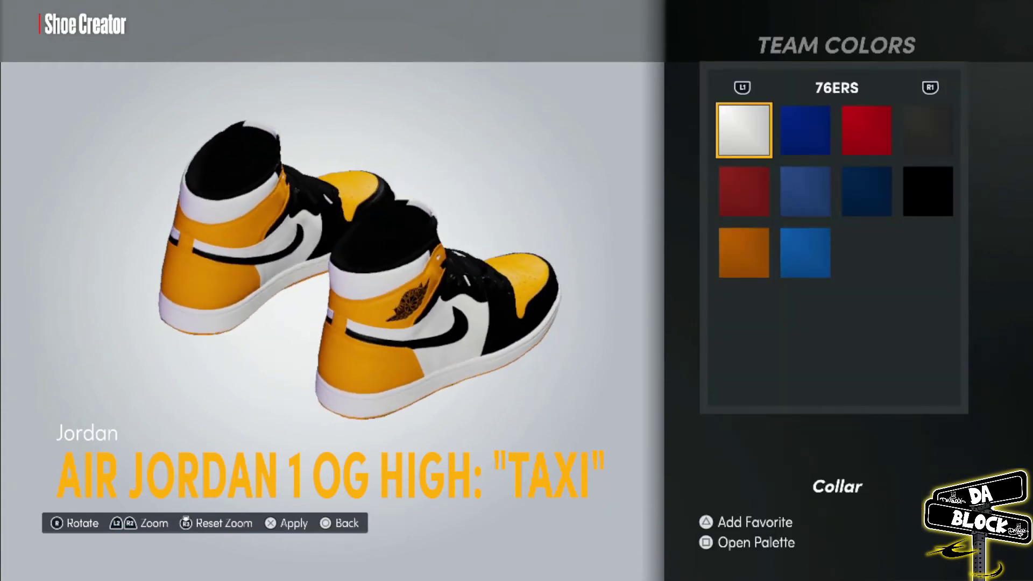
{"action": "key", "text": "Escape"}
{"action": "key", "text": "Up"}
{"action": "key", "text": "Return"}
{"action": "key", "text": "Escape"}
{"action": "key", "text": "Escape"}
Preview the 76ers team colors on the Lining layer to see which area it covers, leaving them unapplied.
{"action": "key", "text": "Up"}
{"action": "key", "text": "Return"}
{"action": "key", "text": "Up"}
{"action": "key", "text": "Return"}
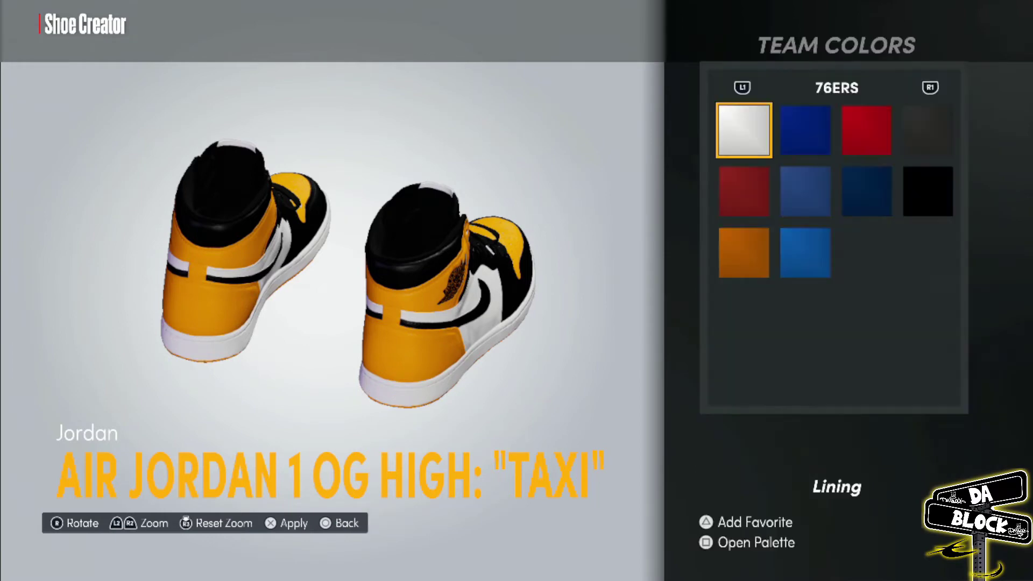
{"action": "key", "text": "Right"}
{"action": "key", "text": "Escape"}
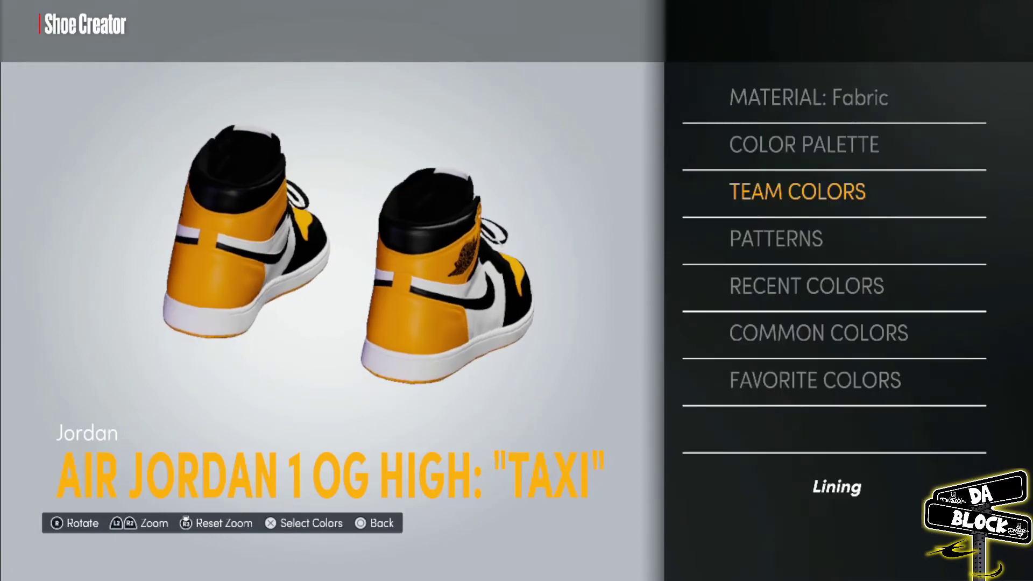
Check the Lining layer's material and color palette values, then return to the layer list.
{"action": "key", "text": "Up"}
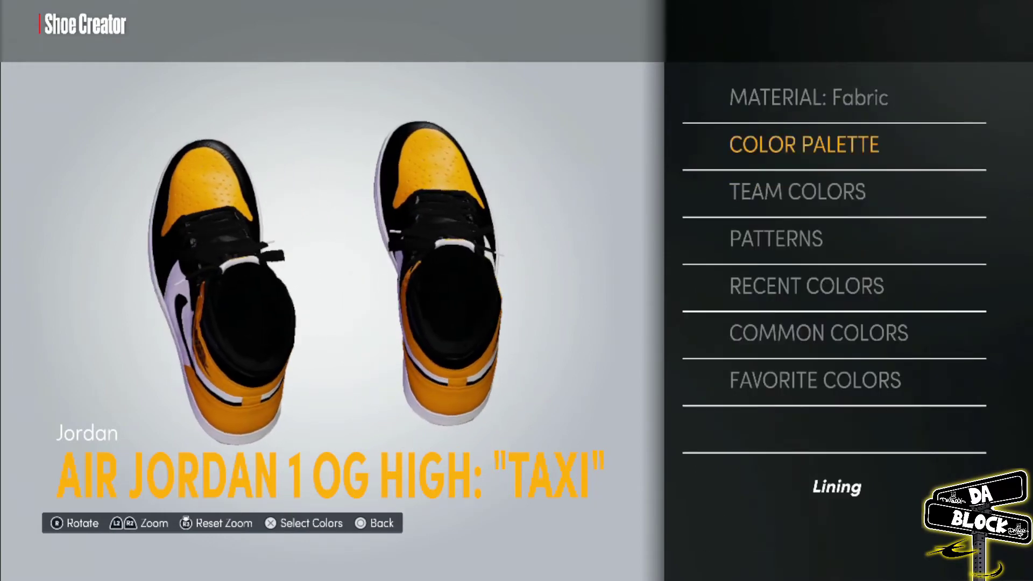
{"action": "key", "text": "Escape"}
{"action": "key", "text": "Down"}
{"action": "key", "text": "Up"}
{"action": "key", "text": "Return"}
{"action": "key", "text": "Return"}
{"action": "key", "text": "Escape"}
{"action": "key", "text": "Escape"}
Preview the blue 76ers team color on the Tongue layer, then check its color palette and material without applying anything.
{"action": "key", "text": "Up"}
{"action": "key", "text": "Return"}
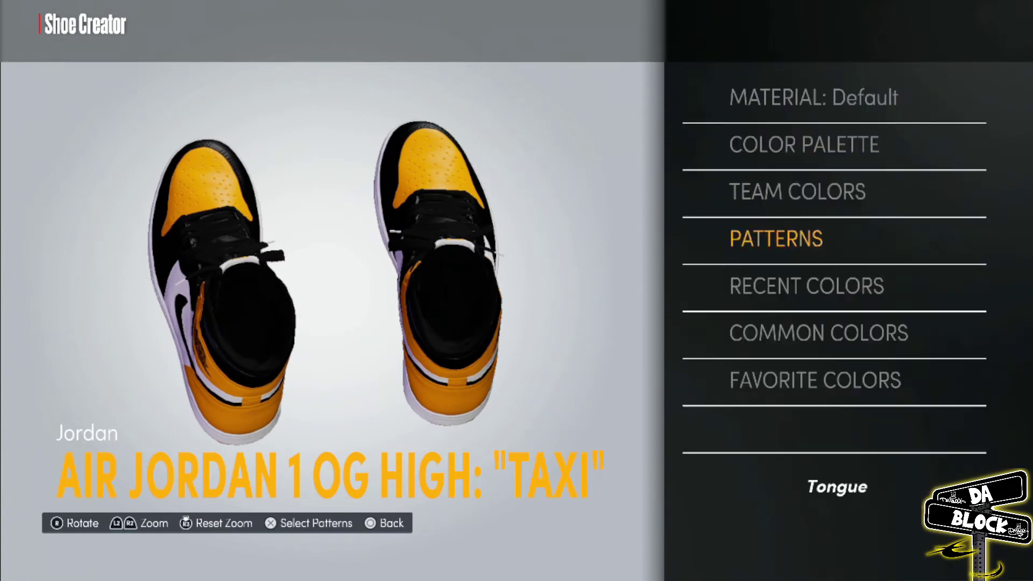
{"action": "key", "text": "Up"}
{"action": "key", "text": "Return"}
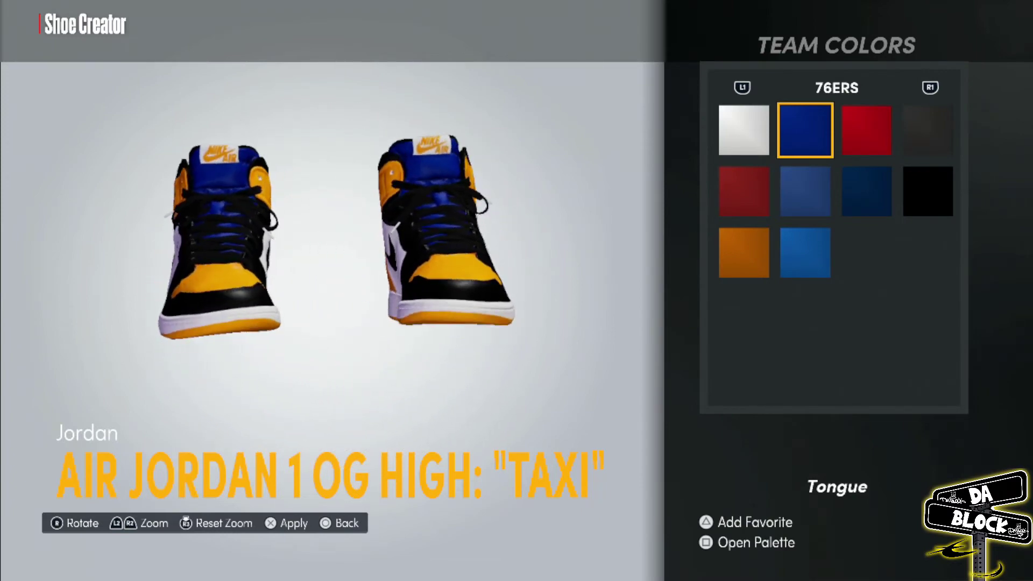
{"action": "key", "text": "Escape"}
{"action": "key", "text": "Return"}
{"action": "key", "text": "Escape"}
{"action": "key", "text": "Up"}
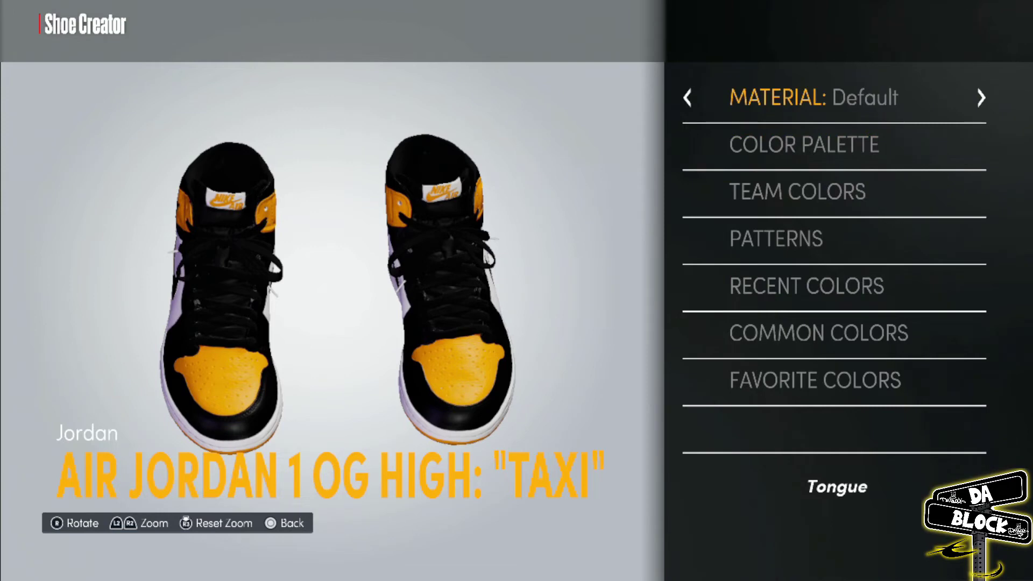
{"action": "key", "text": "Escape"}
Preview the blue 76ers team color on the Tongue Accent layer, then check its color palette and material.
{"action": "key", "text": "Up"}
{"action": "key", "text": "Return"}
{"action": "key", "text": "Down"}
{"action": "key", "text": "Return"}
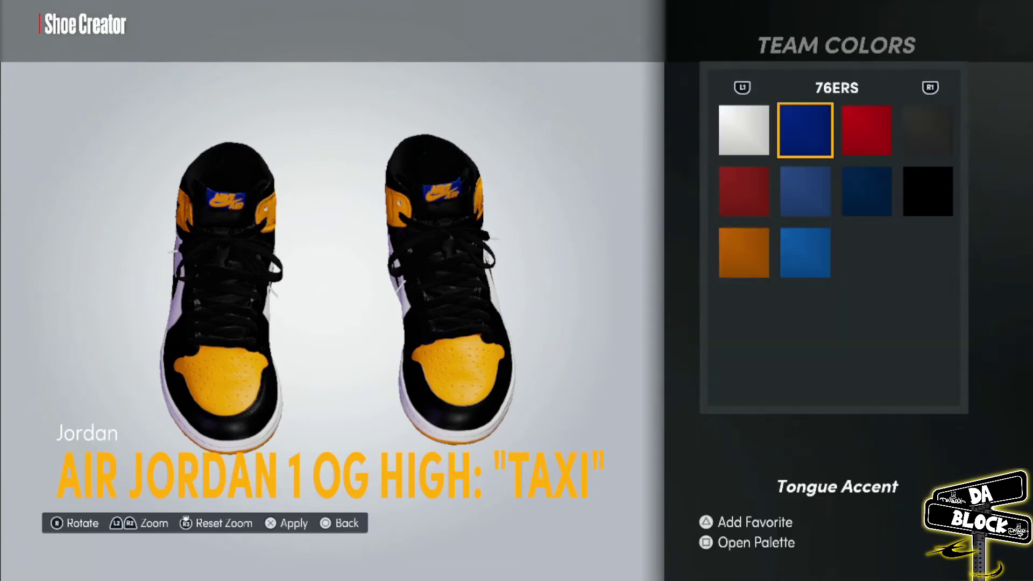
{"action": "key", "text": "Right"}
{"action": "key", "text": "Return"}
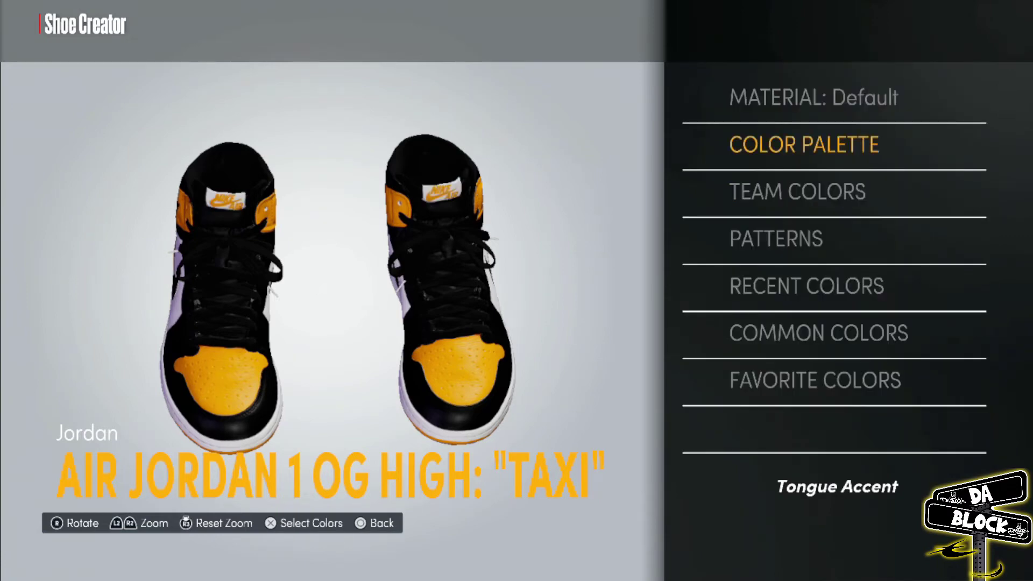
{"action": "key", "text": "Down"}
{"action": "key", "text": "Down"}
{"action": "key", "text": "Up"}
{"action": "key", "text": "Up"}
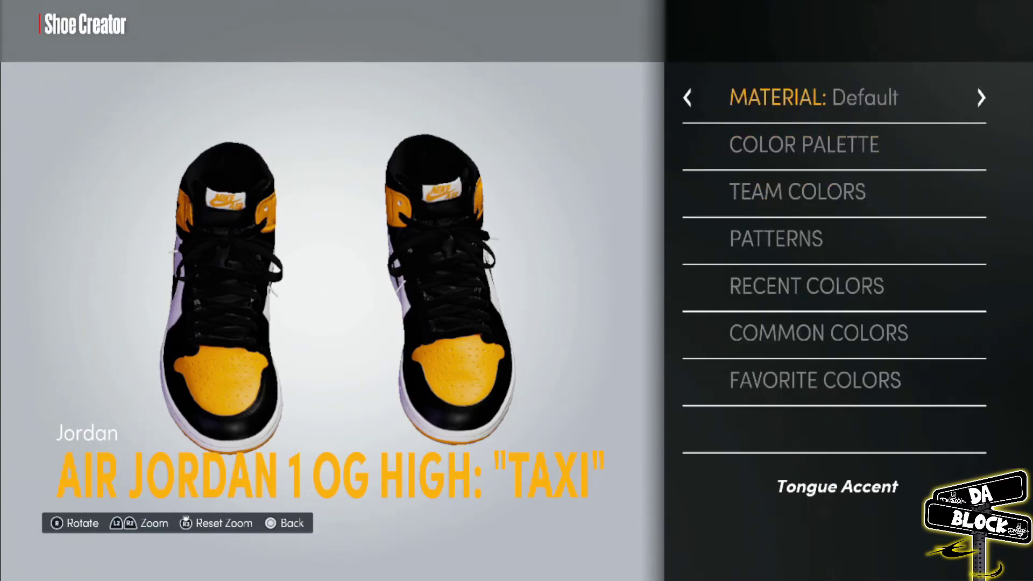
{"action": "key", "text": "Escape"}
Preview the blue 76ers team color on the Tongue Lining layer from several angles, then check its palette and material.
{"action": "key", "text": "Up"}
{"action": "key", "text": "Return"}
{"action": "key", "text": "Down"}
{"action": "key", "text": "Down"}
{"action": "key", "text": "Return"}
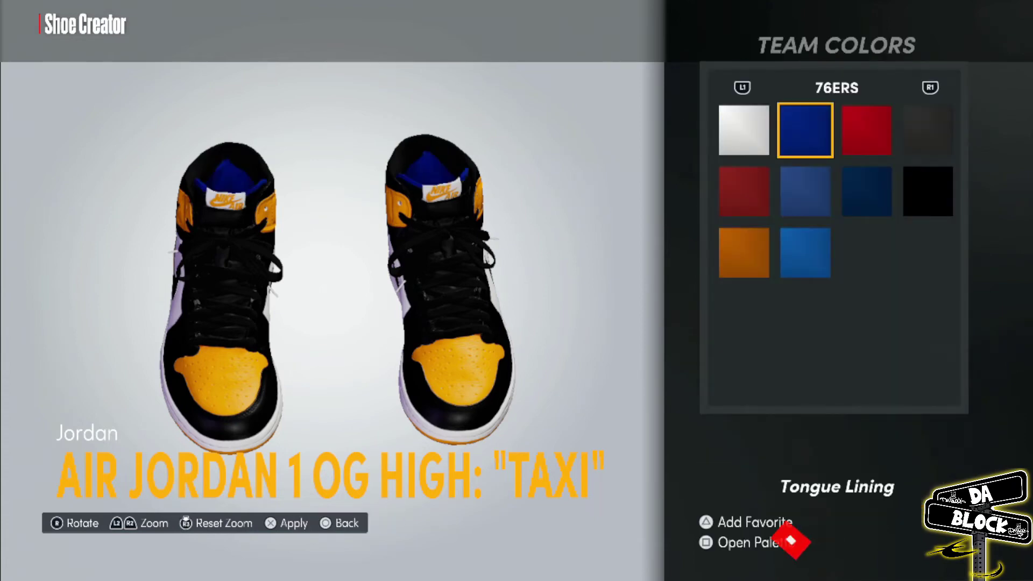
{"action": "key", "text": "Right"}
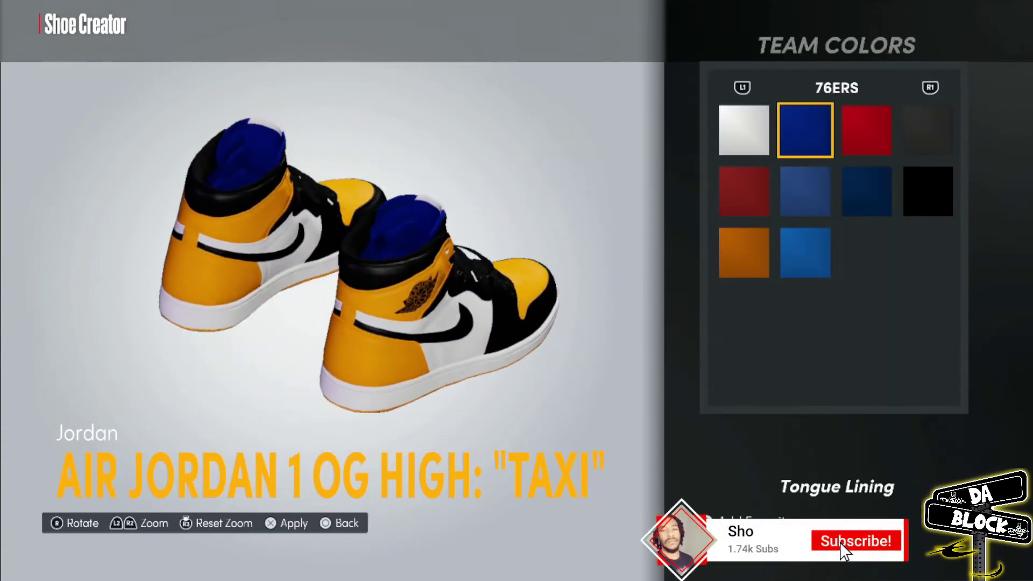
{"action": "key", "text": "Escape"}
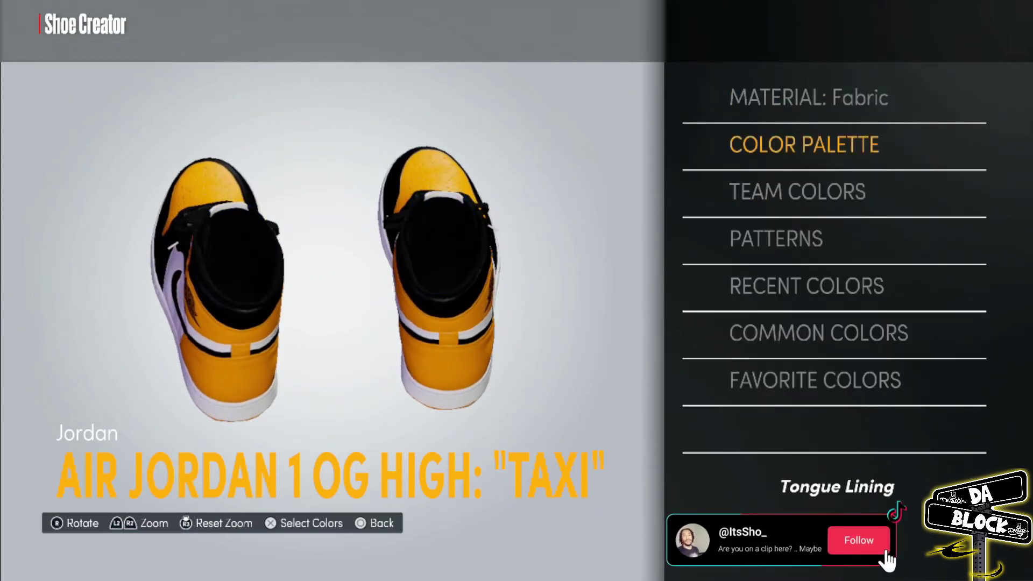
{"action": "key", "text": "Up"}
{"action": "key", "text": "Escape"}
Preview the red 76ers team color on the Lace layer and check the layer's material, leaving the color unapplied.
{"action": "key", "text": "Up"}
{"action": "key", "text": "Return"}
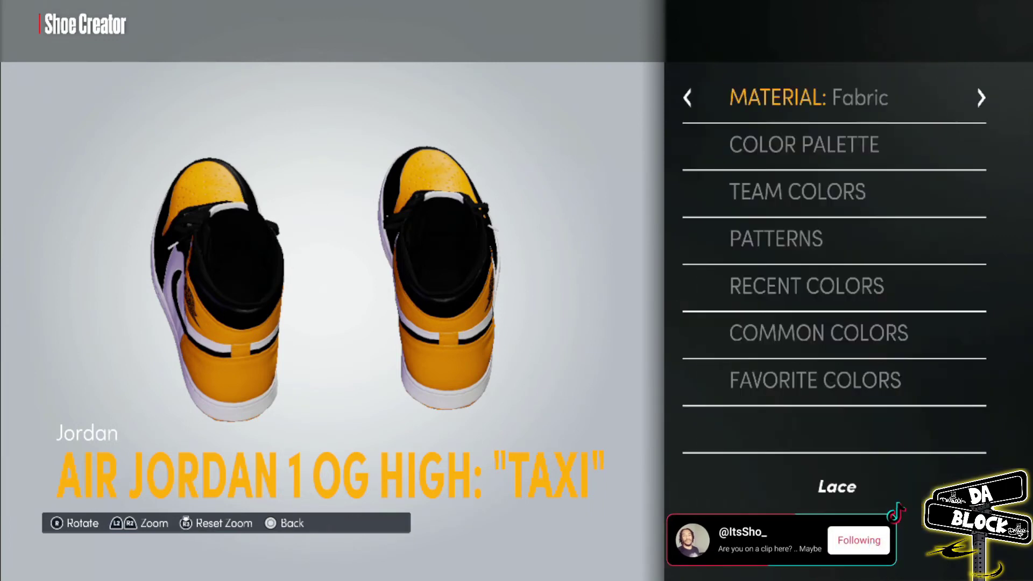
{"action": "key", "text": "Down"}
{"action": "key", "text": "Down"}
{"action": "key", "text": "Return"}
{"action": "key", "text": "Right"}
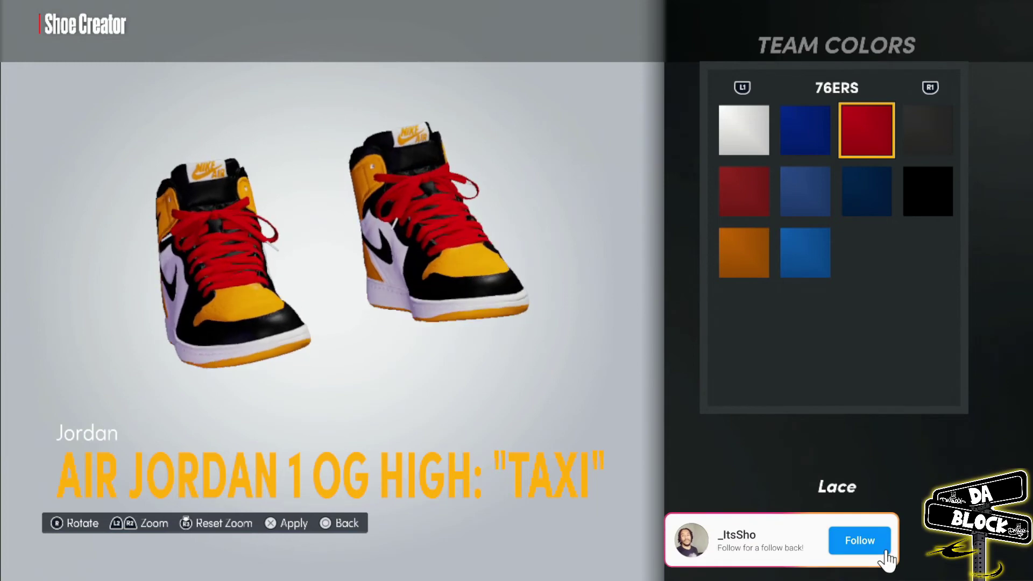
{"action": "key", "text": "Return"}
{"action": "key", "text": "Up"}
{"action": "key", "text": "Up"}
{"action": "key", "text": "Escape"}
Preview the 76ers team colors on the Shoe Eyestay layer and check the layer's material and palette entry.
{"action": "key", "text": "Up"}
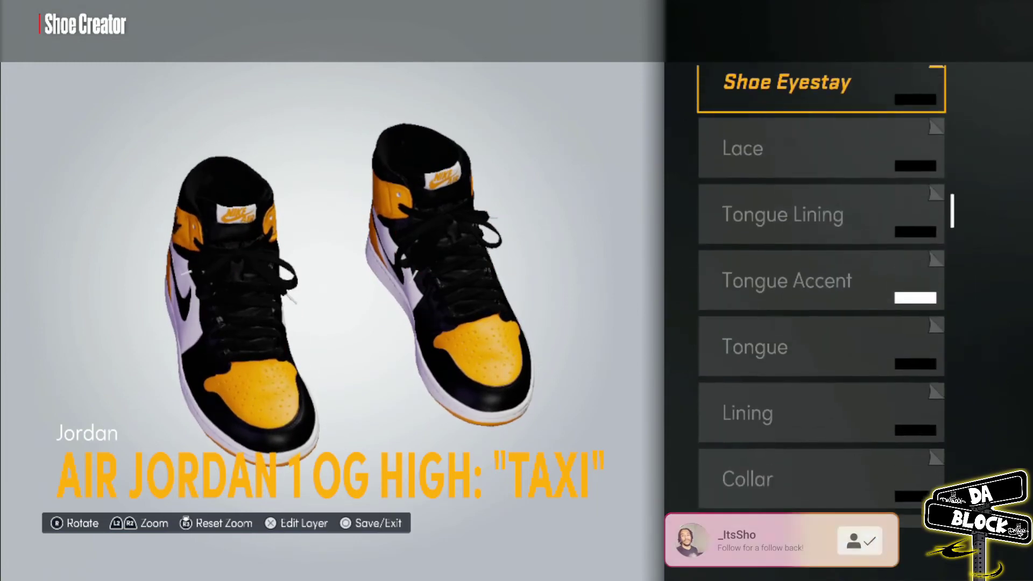
{"action": "key", "text": "Return"}
{"action": "key", "text": "Down"}
{"action": "key", "text": "Return"}
{"action": "key", "text": "Left"}
{"action": "key", "text": "Escape"}
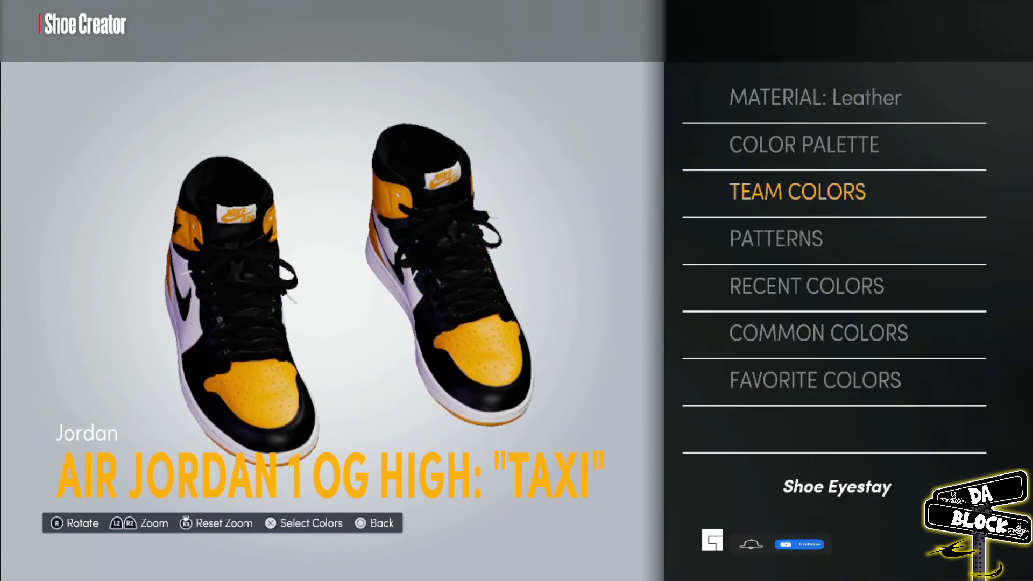
{"action": "key", "text": "Up"}
{"action": "key", "text": "Escape"}
Preview the blue 76ers team color on the Swoosh layer, then examine its material and color palette values.
{"action": "key", "text": "Up"}
{"action": "key", "text": "Return"}
{"action": "key", "text": "Down"}
{"action": "key", "text": "Down"}
{"action": "key", "text": "Return"}
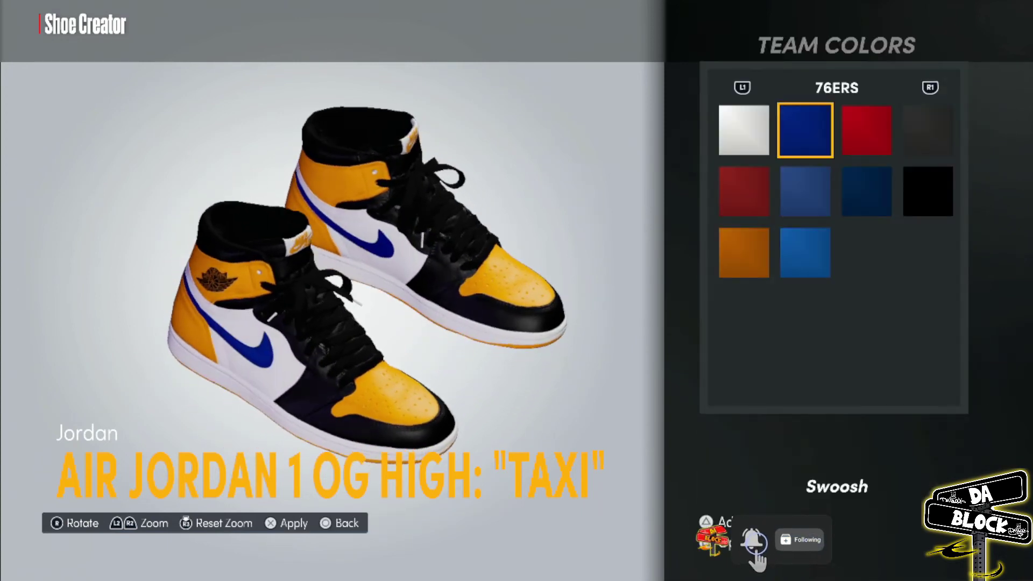
{"action": "key", "text": "Left"}
{"action": "key", "text": "Escape"}
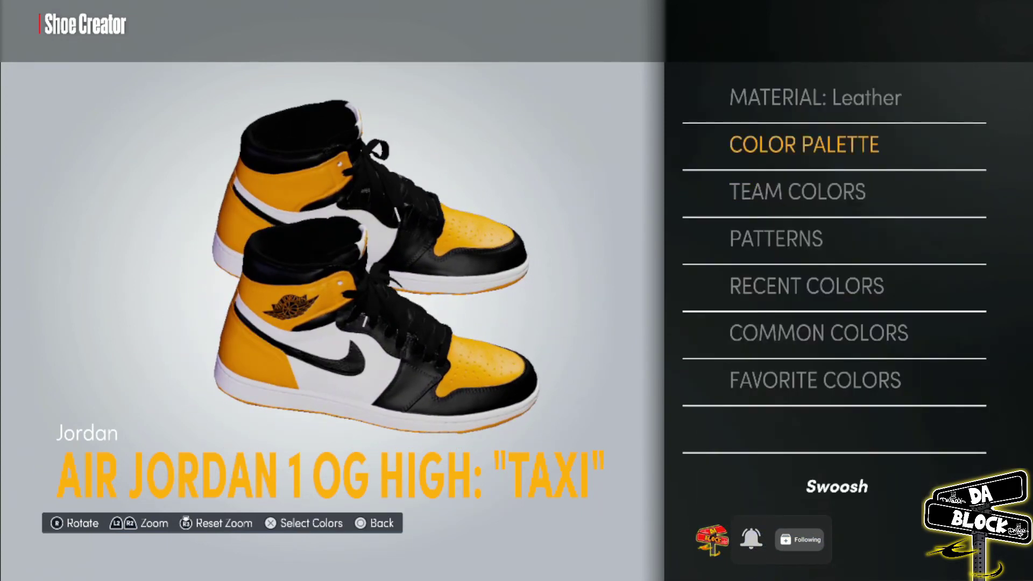
{"action": "key", "text": "Return"}
{"action": "key", "text": "Escape"}
{"action": "key", "text": "Escape"}
Preview the white 76ers team color on the ankle Logo layer, then check the layer's material and leave it unchanged.
{"action": "key", "text": "Up"}
{"action": "key", "text": "Return"}
{"action": "key", "text": "Up"}
{"action": "key", "text": "Return"}
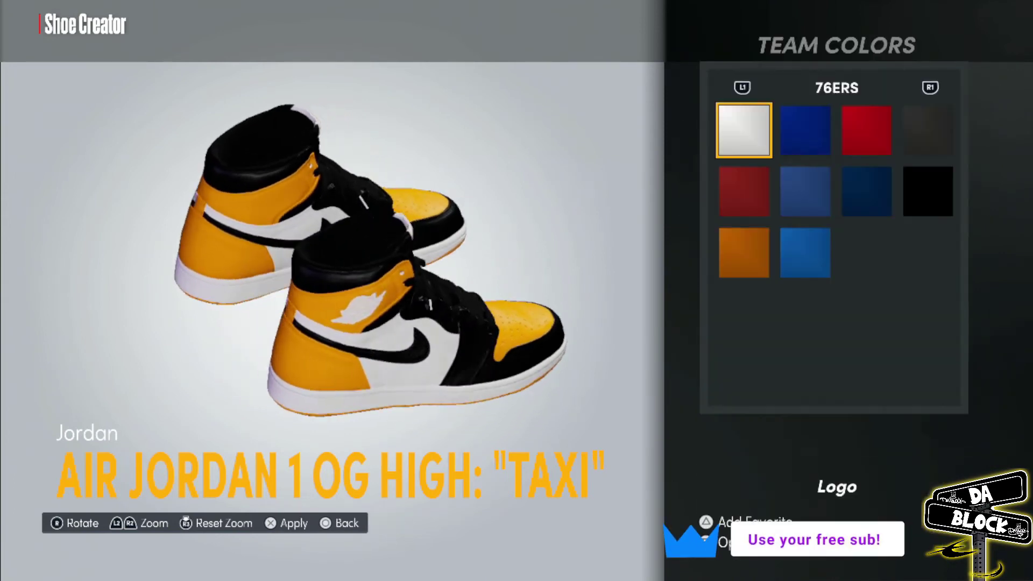
{"action": "key", "text": "Escape"}
{"action": "key", "text": "Up"}
{"action": "key", "text": "Up"}
{"action": "key", "text": "Escape"}
Preview the white 76ers team color on the Tongue Logo layer, then examine its HSV and RGB palette values.
{"action": "key", "text": "Up"}
{"action": "key", "text": "Return"}
{"action": "key", "text": "Down"}
{"action": "key", "text": "Return"}
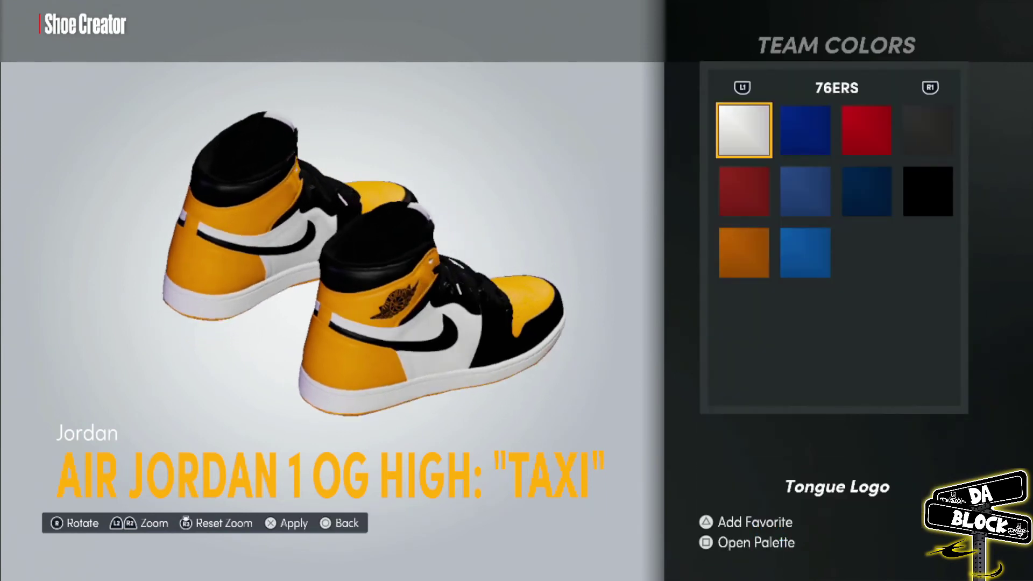
{"action": "key", "text": "Right"}
{"action": "key", "text": "Escape"}
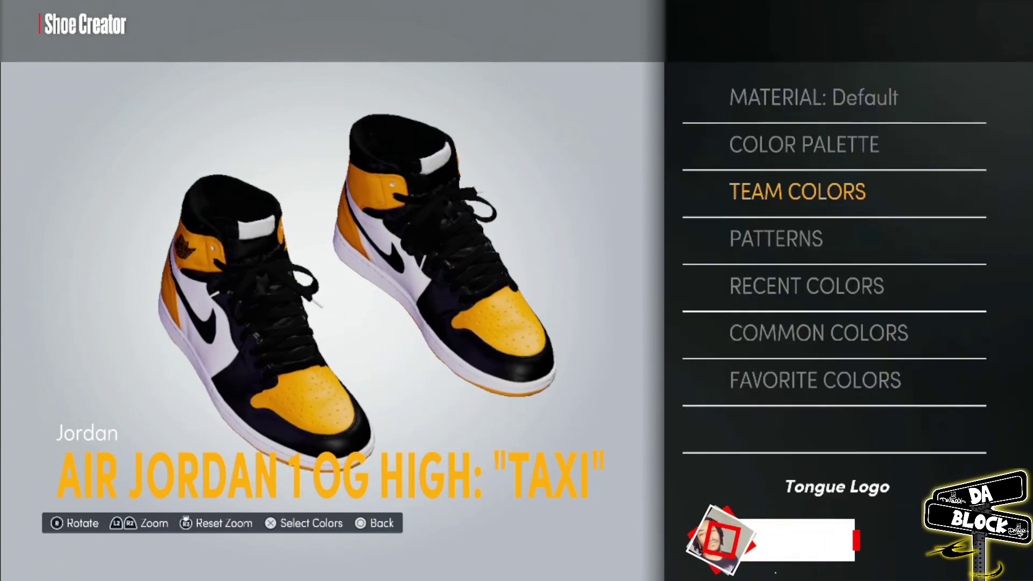
{"action": "key", "text": "Up"}
{"action": "key", "text": "Return"}
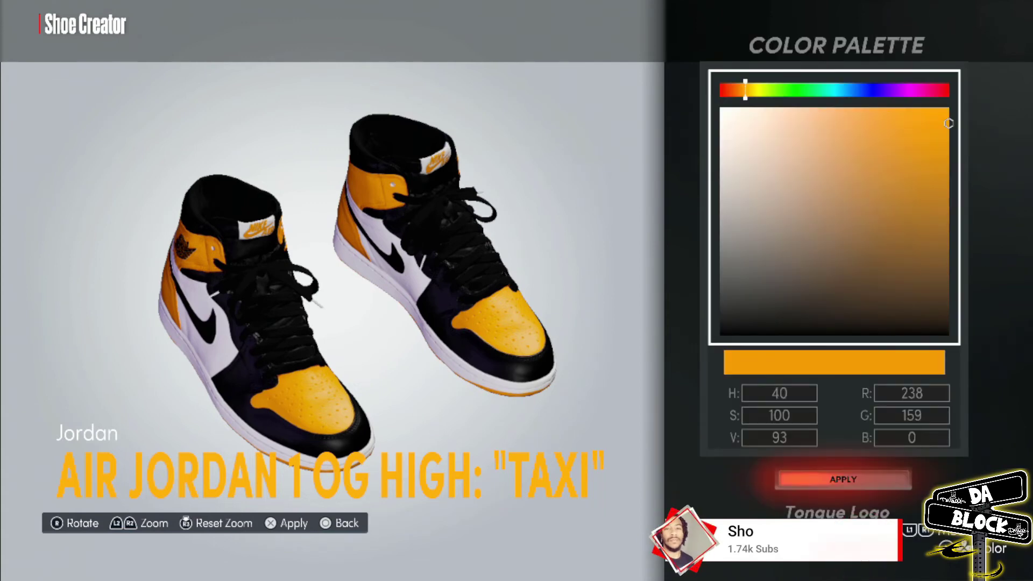
{"action": "key", "text": "Escape"}
{"action": "key", "text": "Escape"}
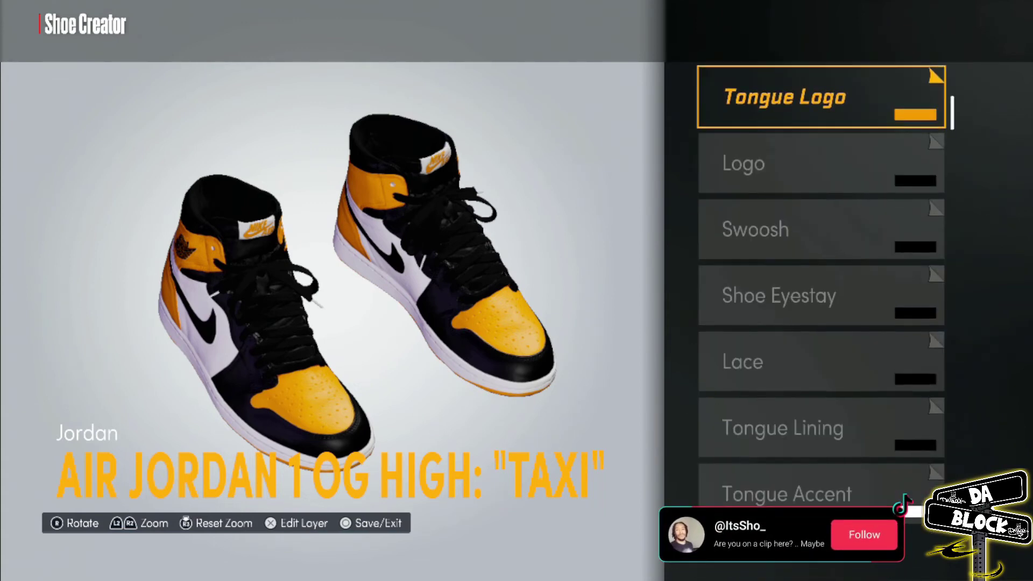
Preview the white 76ers team color on the Shoe Eyestay Accent layer and check the layer's material.
{"action": "key", "text": "Up"}
{"action": "key", "text": "Return"}
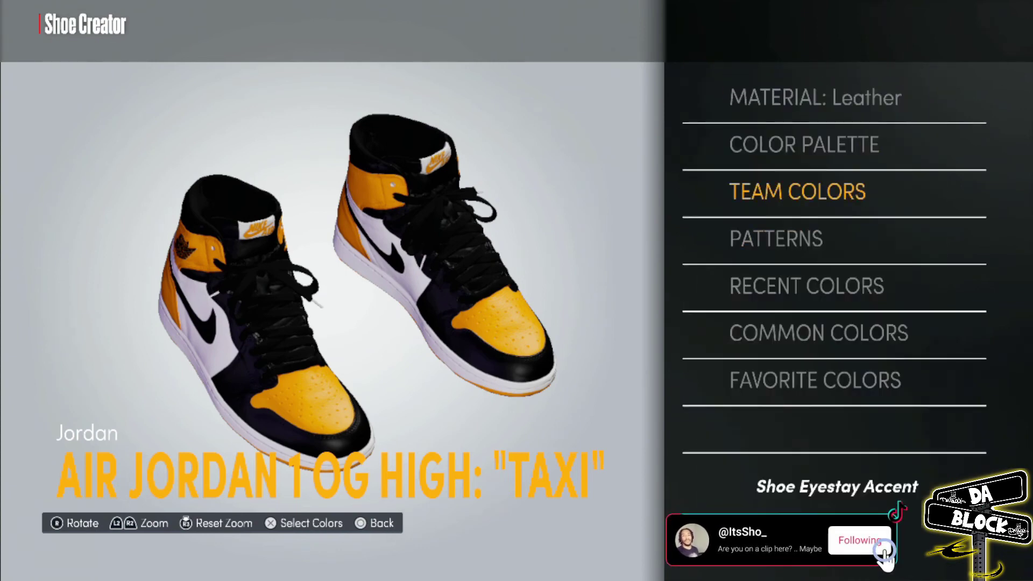
{"action": "key", "text": "Return"}
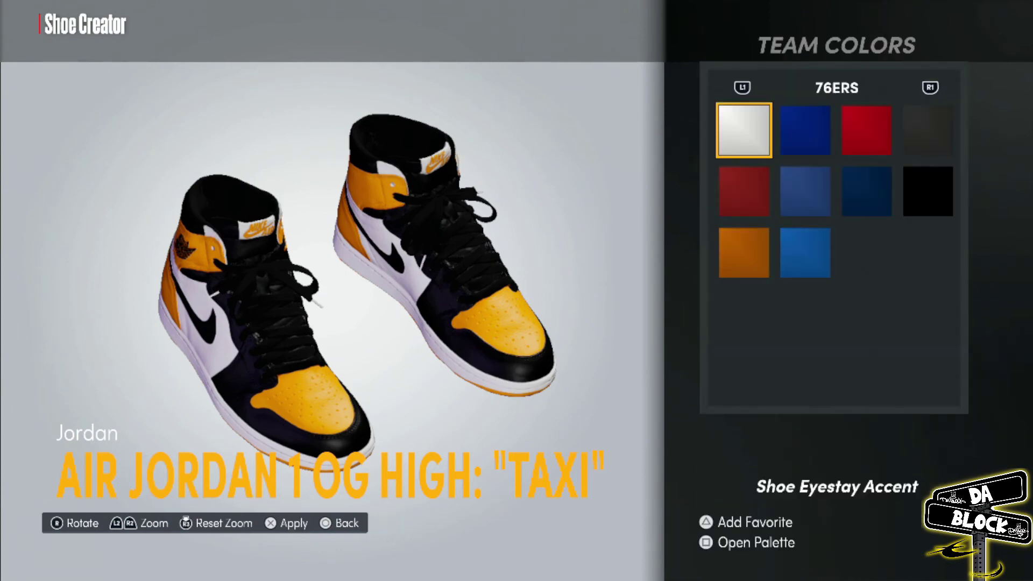
{"action": "key", "text": "Escape"}
{"action": "key", "text": "Up"}
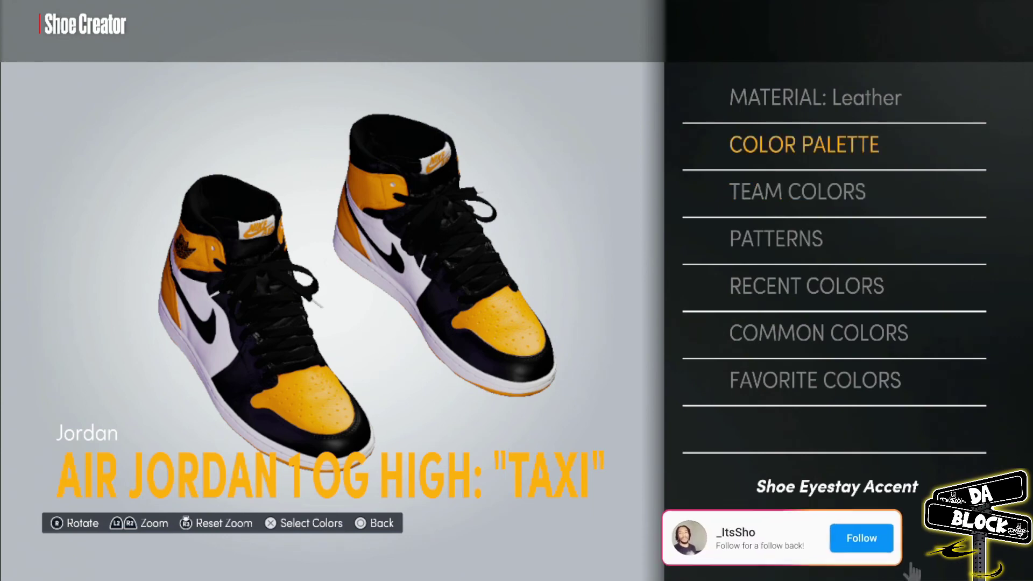
{"action": "key", "text": "Escape"}
Review the colors of all layers in the list, ending on the Base layer.
{"action": "key", "text": "Down"}
{"action": "key", "text": "Down"}
{"action": "key", "text": "Down"}
{"action": "key", "text": "Down"}
{"action": "key", "text": "Down"}
{"action": "key", "text": "Down"}
{"action": "key", "text": "Down"}
{"action": "key", "text": "Down"}
{"action": "key", "text": "Down"}
{"action": "key", "text": "Down"}
{"action": "key", "text": "Down"}
{"action": "key", "text": "Down"}
{"action": "key", "text": "Down"}
{"action": "key", "text": "Down"}
{"action": "key", "text": "Down"}
{"action": "key", "text": "Down"}
{"action": "key", "text": "Down"}
{"action": "key", "text": "Down"}
{"action": "key", "text": "Down"}
{"action": "key", "text": "Down"}
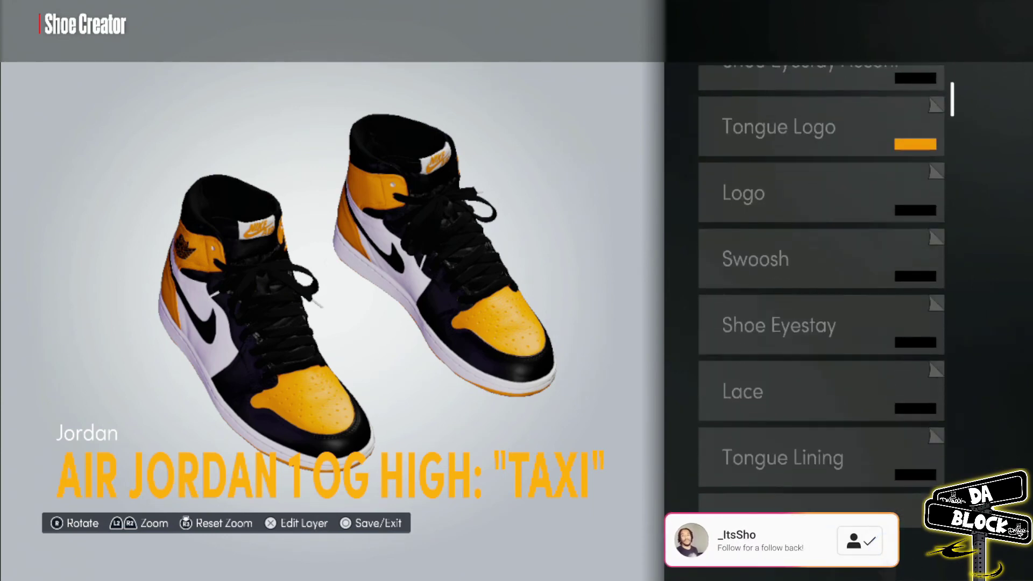
{"action": "key", "text": "Down"}
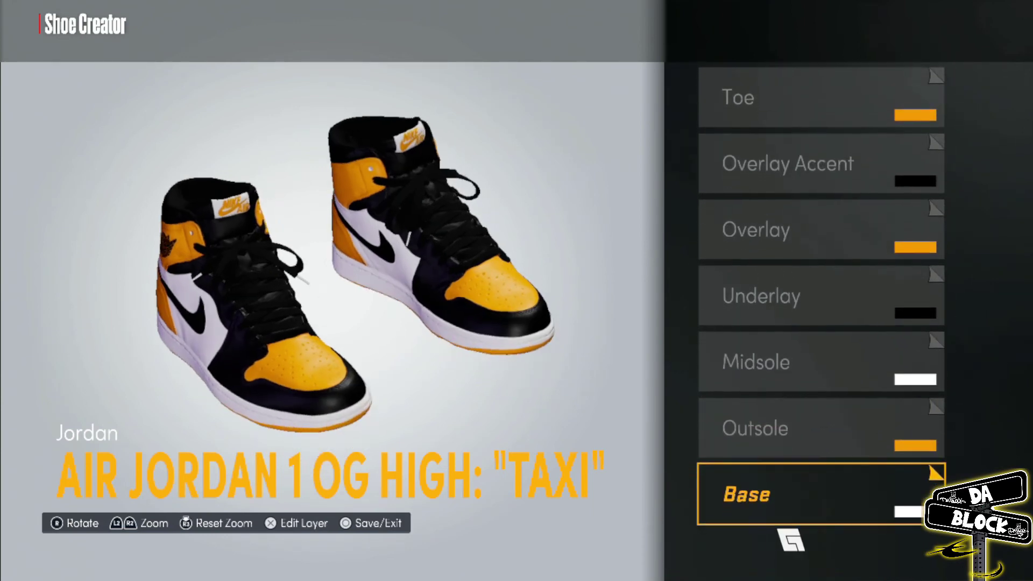